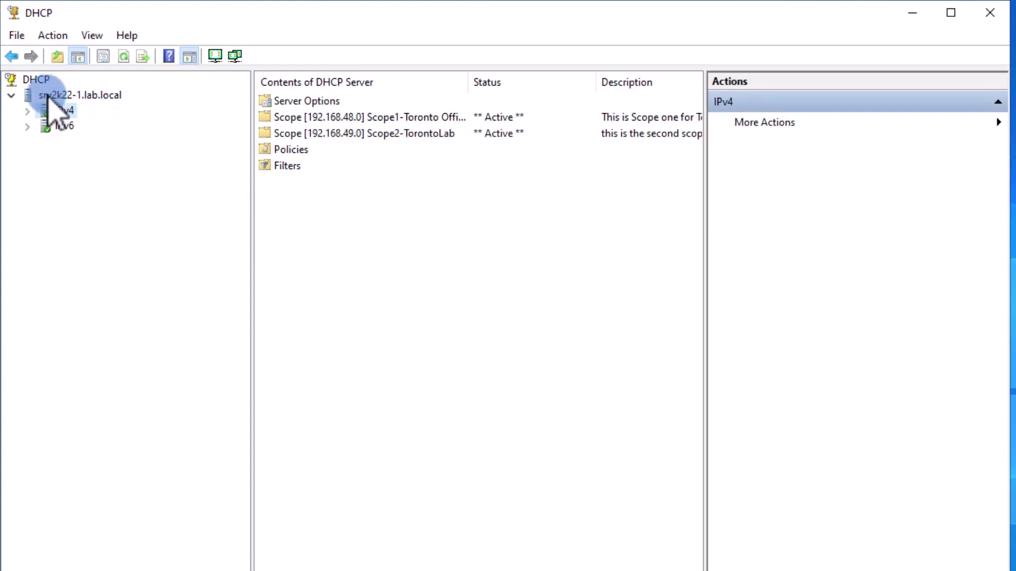
Step: Start a new superscope under the server's IPv4 node and name it Toronto-SuperScope
{"action": "left_click", "coordinate": [48, 96]}
{"action": "left_click", "coordinate": [53, 110]}
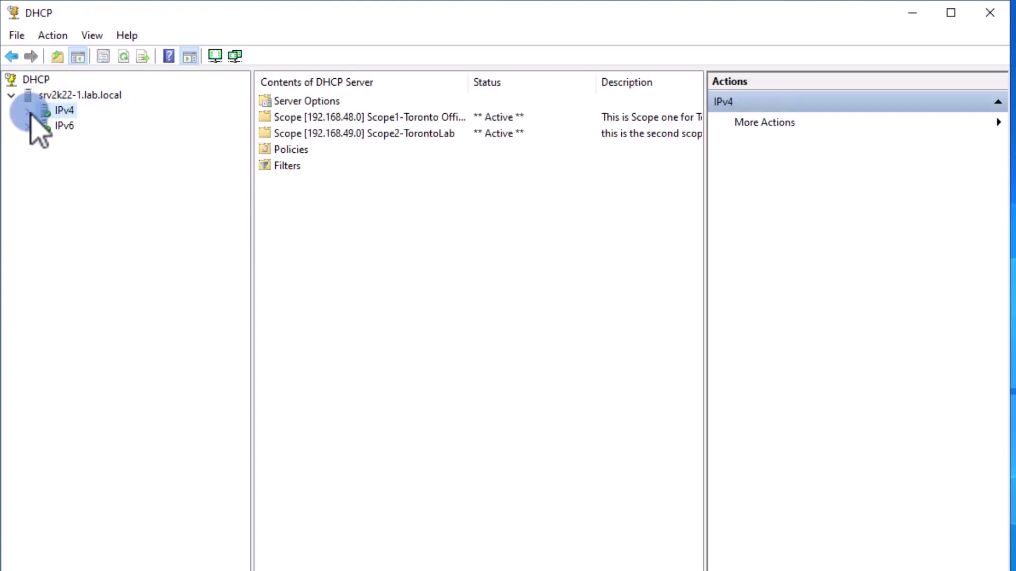
{"action": "left_click", "coordinate": [28, 111]}
{"action": "right_click", "coordinate": [54, 109]}
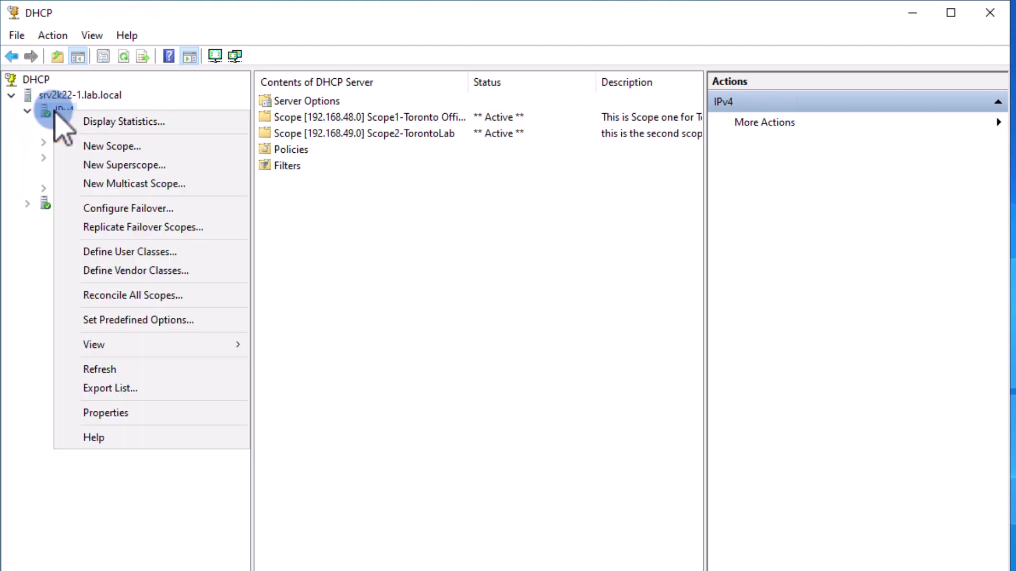
{"action": "left_click", "coordinate": [158, 166]}
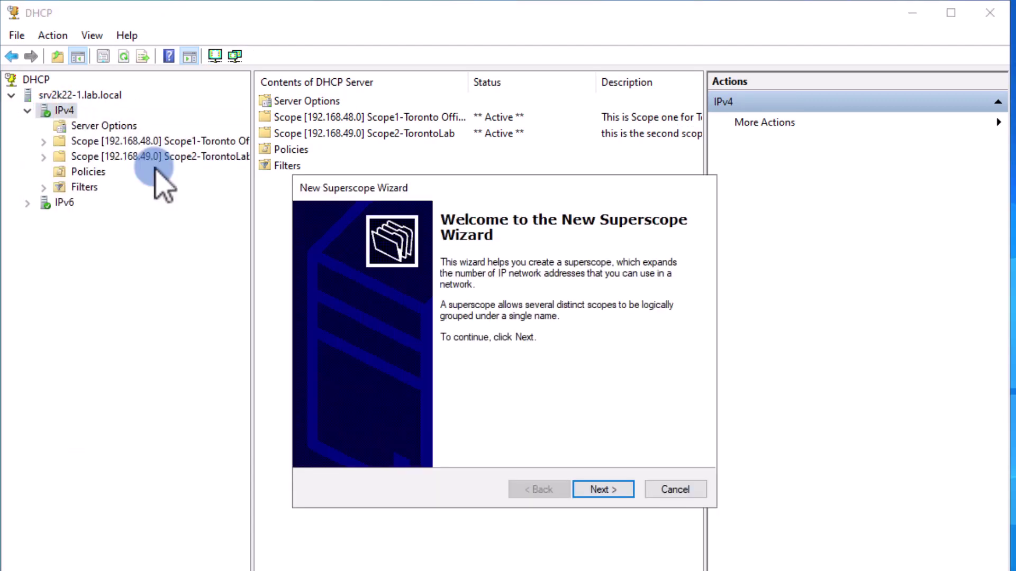
{"action": "left_click", "coordinate": [603, 490]}
{"action": "type", "text": "Tor"}
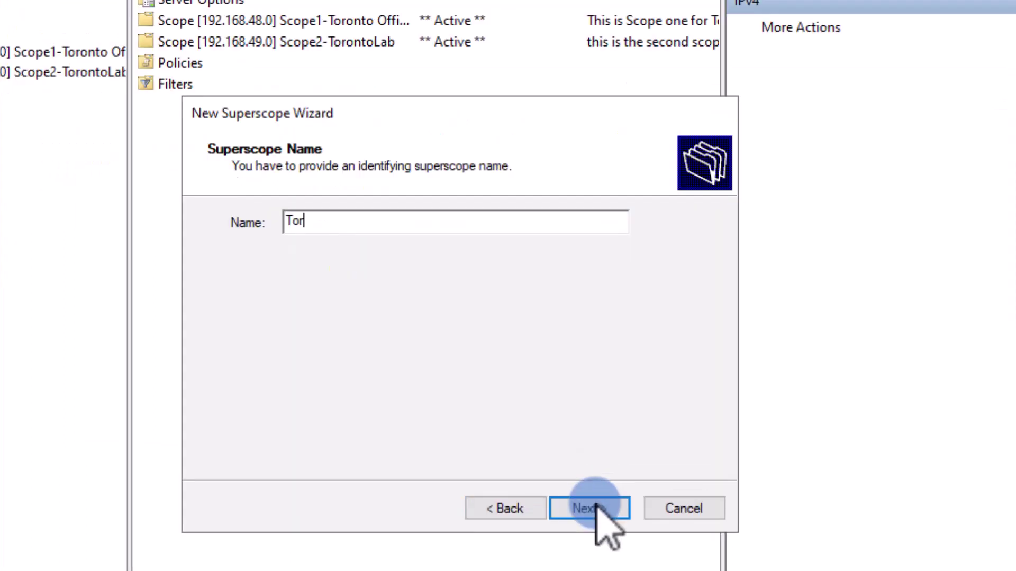
{"action": "type", "text": "onto-SuperScope"}
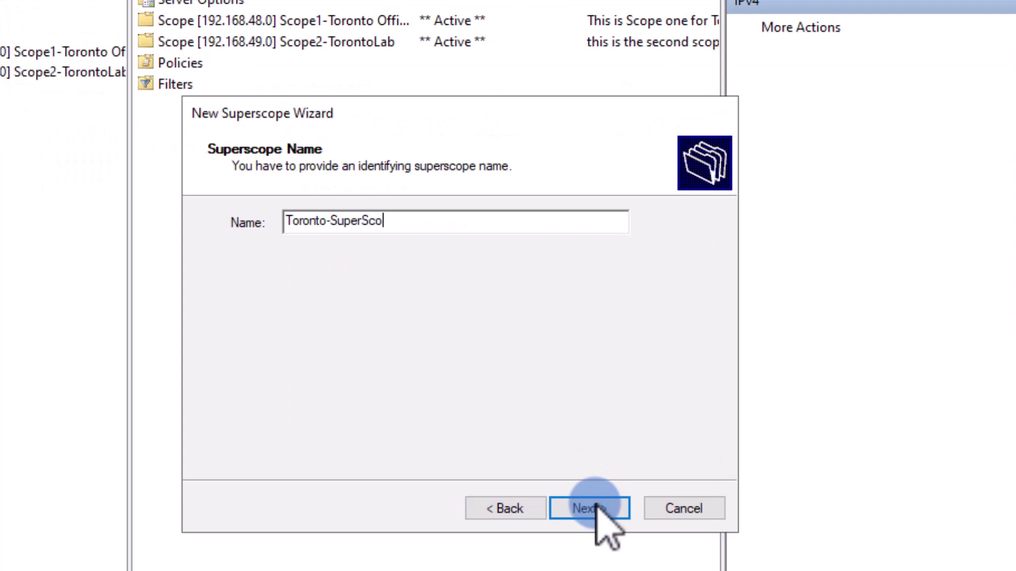
{"action": "left_click", "coordinate": [597, 505]}
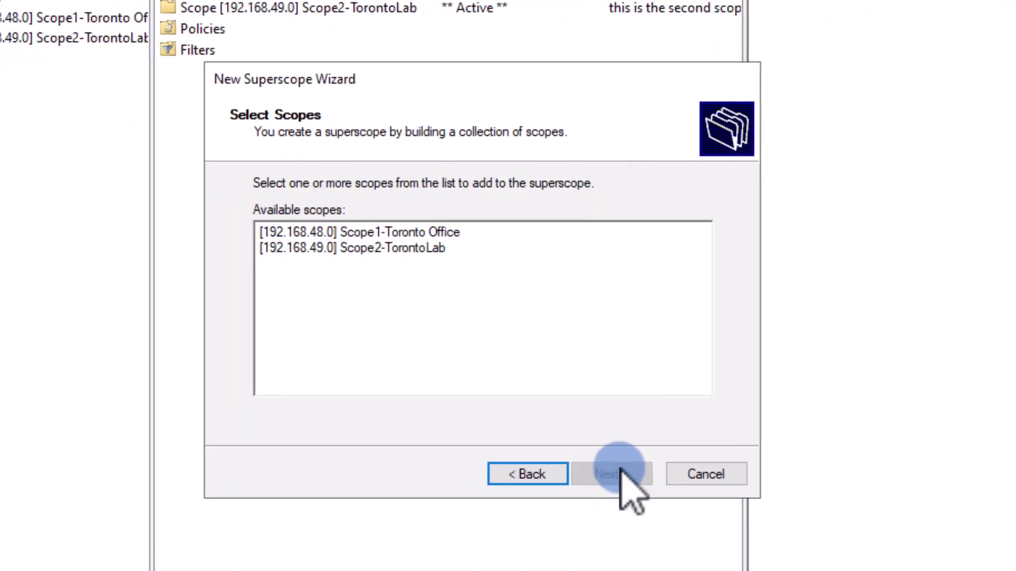
Step: Include both Scope1-Toronto Office and Scope2-TorontoLab in the superscope and finish creating it
{"action": "left_click", "coordinate": [397, 232]}
{"action": "left_click", "coordinate": [400, 248], "text": "ctrl"}
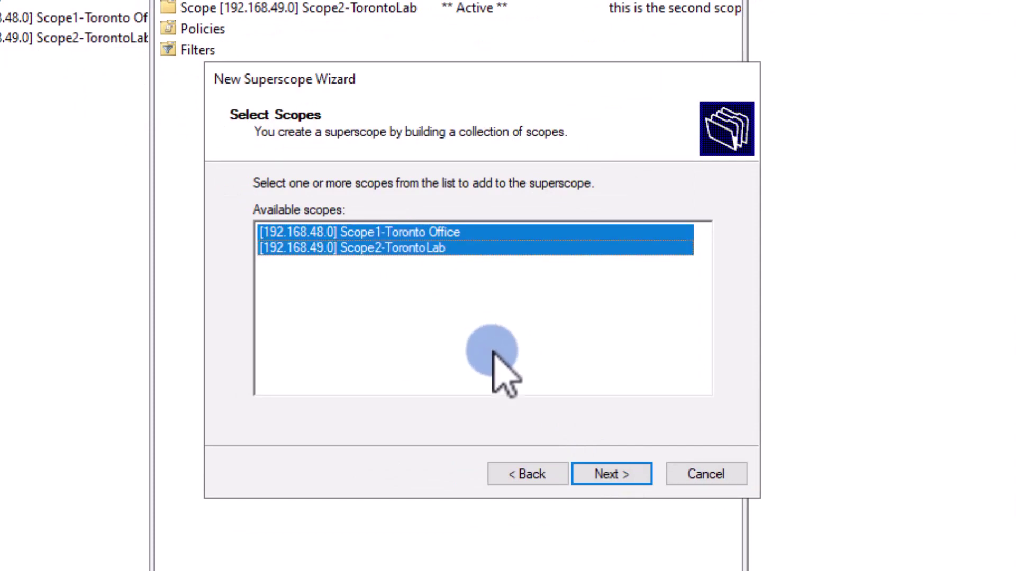
{"action": "left_click", "coordinate": [608, 474]}
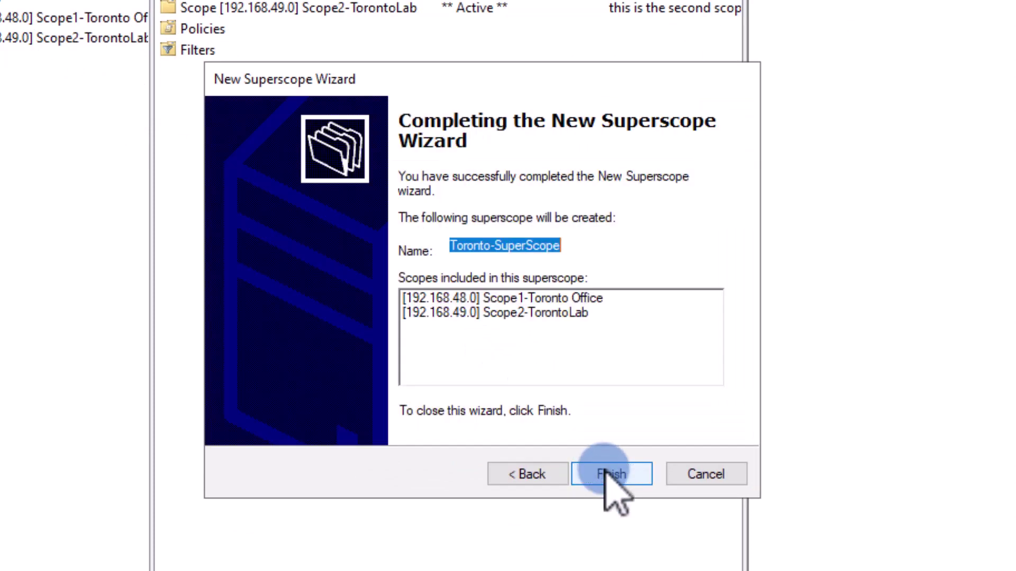
{"action": "left_click", "coordinate": [624, 475]}
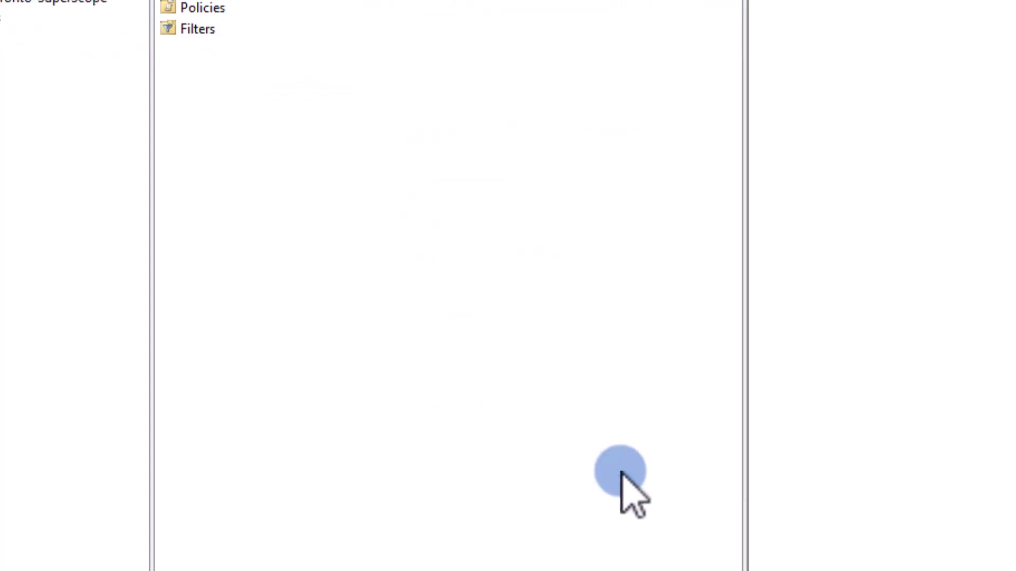
Step: Expand the Toronto-SuperScope and its two member scopes to view their contents
{"action": "double_click", "coordinate": [49, 121]}
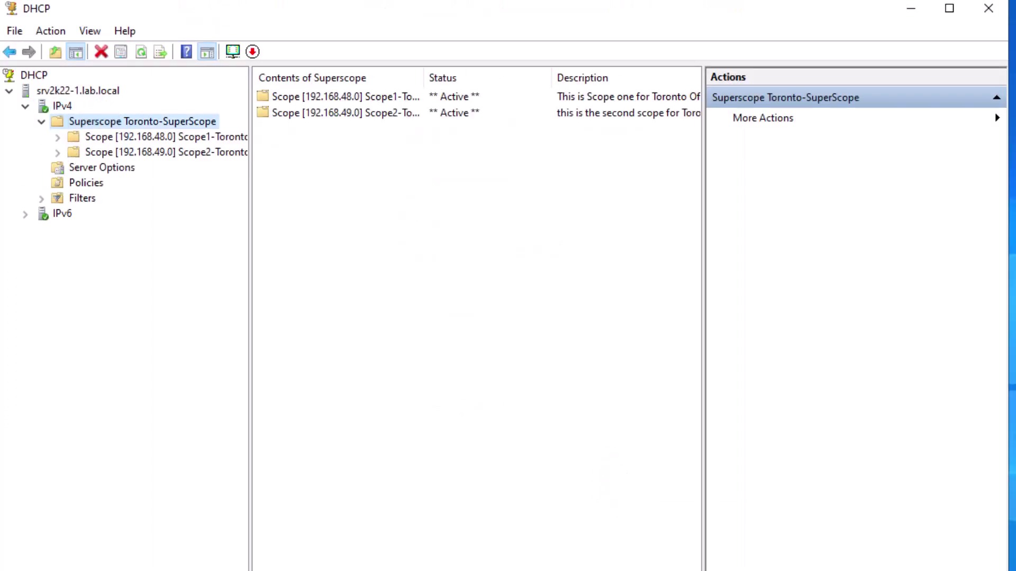
{"action": "double_click", "coordinate": [93, 139]}
{"action": "double_click", "coordinate": [113, 230]}
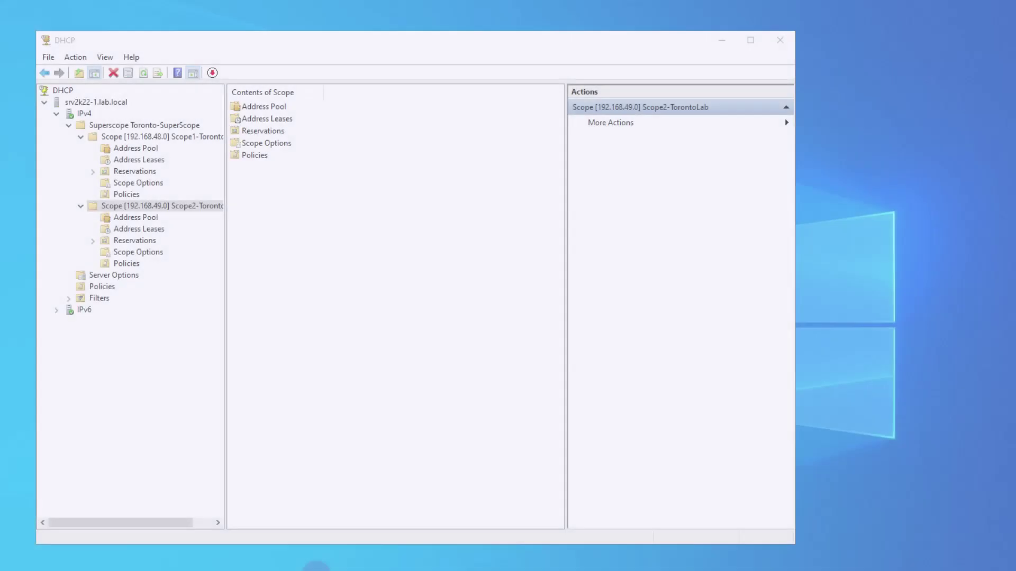
Step: Open Windows PowerShell as administrator and allow the elevation
{"action": "key", "text": "super"}
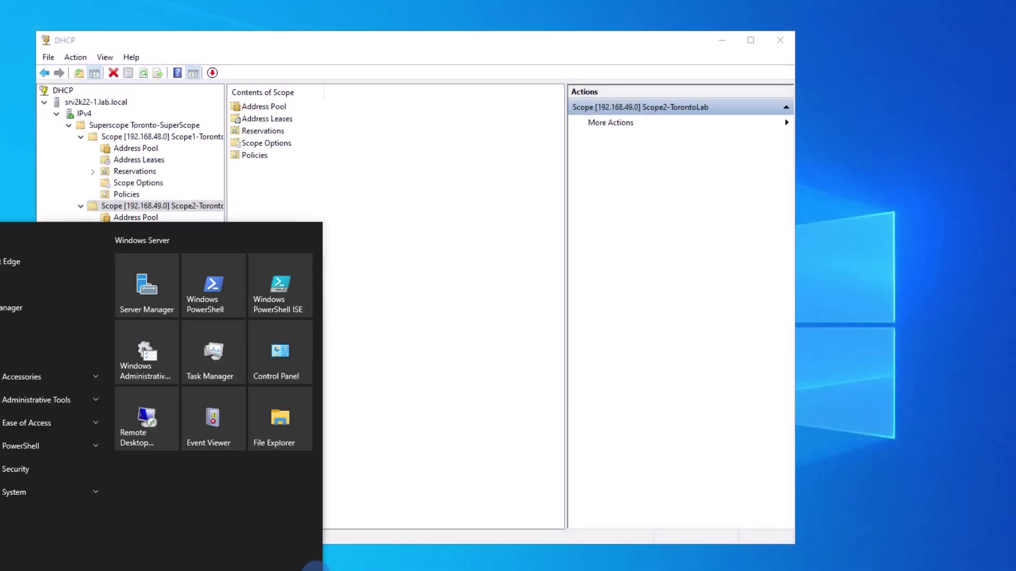
{"action": "right_click", "coordinate": [216, 307]}
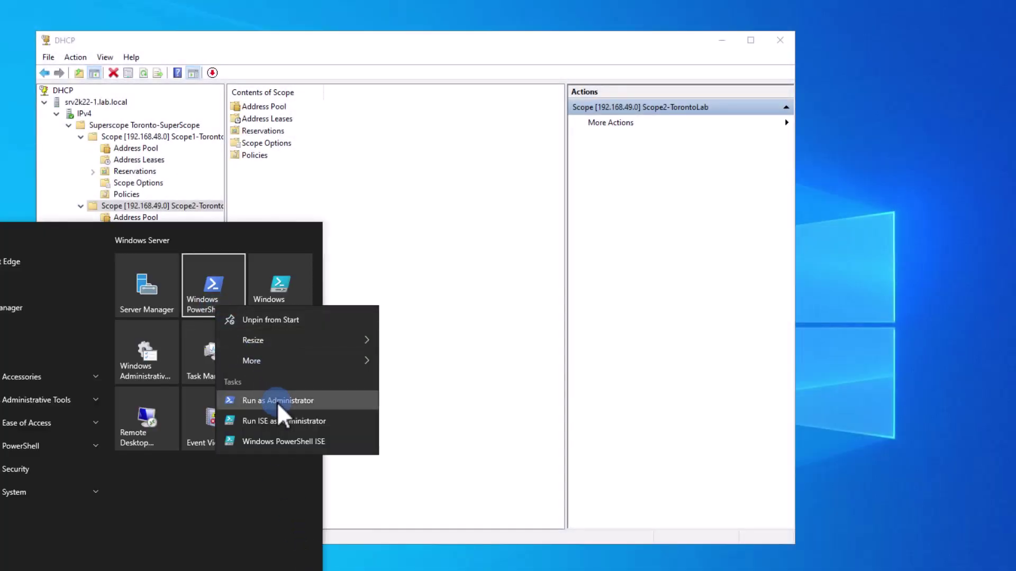
{"action": "left_click", "coordinate": [277, 402]}
{"action": "left_click", "coordinate": [494, 404]}
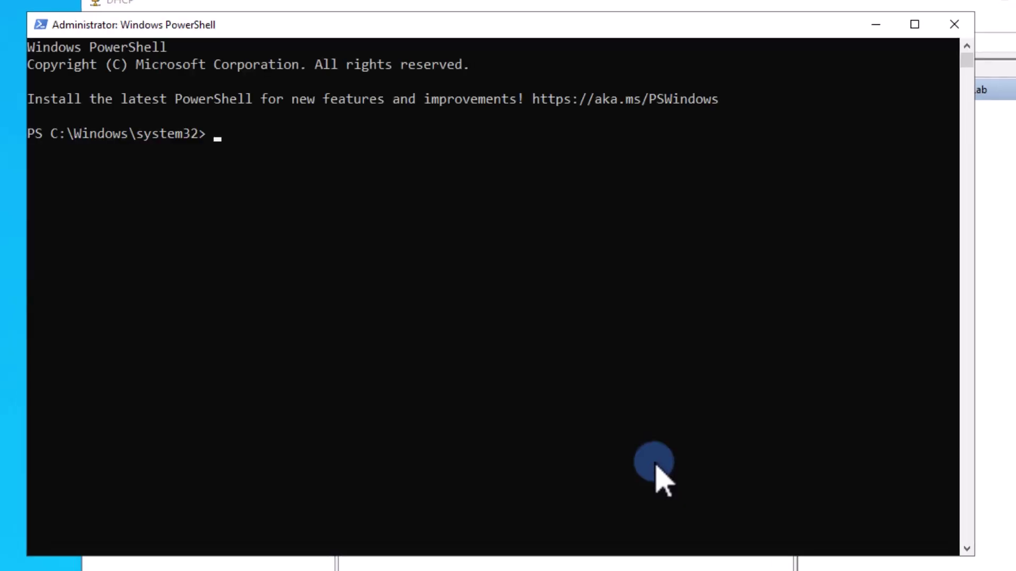
Step: List the available superscope commands by running Get-Command *superscope*
{"action": "type", "text": "get-command"}
{"action": "key", "text": "Tab"}
{"action": "type", "text": "*superscope*"}
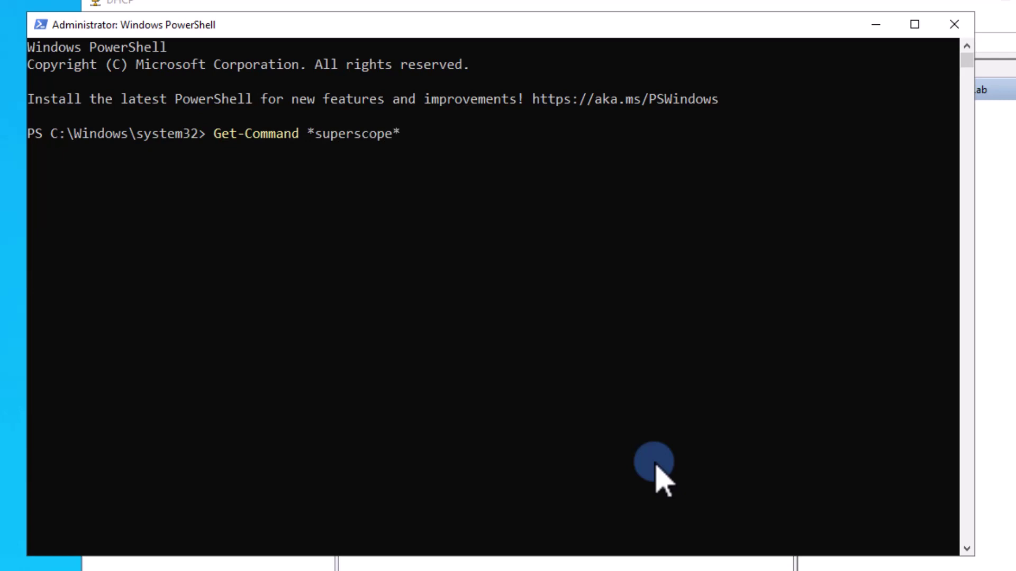
{"action": "key", "text": "Return"}
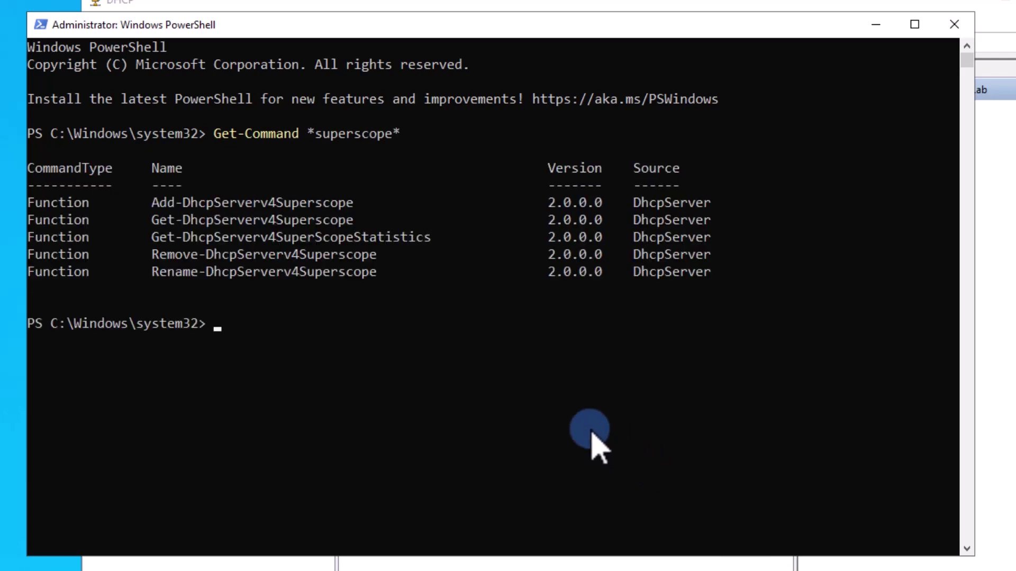
Step: Run Get-DhcpServerv4Superscope, copied from the command list, to display the server's existing superscopes
{"action": "left_click_drag", "start_coordinate": [153, 203], "coordinate": [354, 208]}
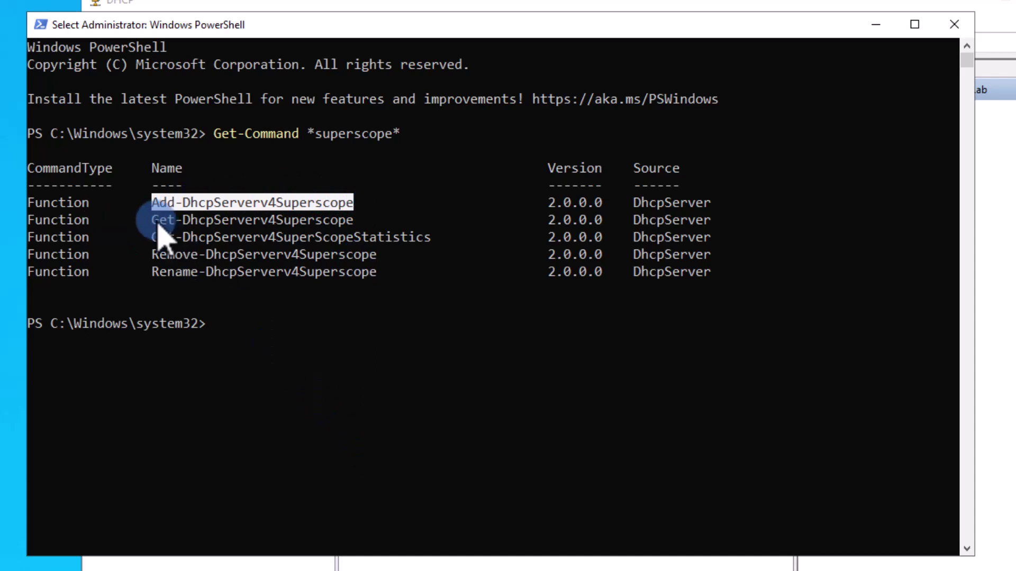
{"action": "left_click_drag", "start_coordinate": [155, 223], "coordinate": [352, 226]}
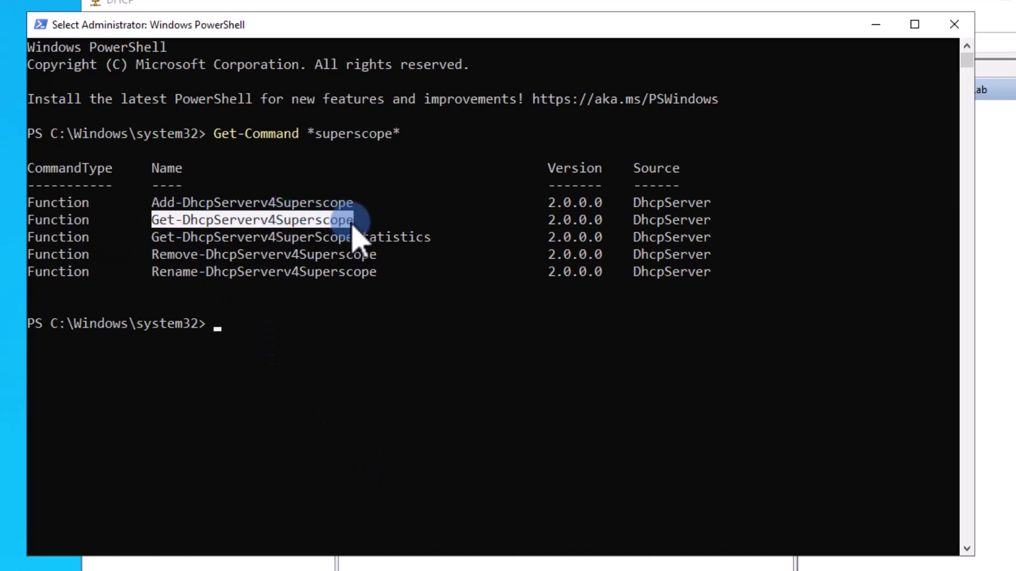
{"action": "right_click", "coordinate": [353, 227]}
{"action": "right_click", "coordinate": [353, 226]}
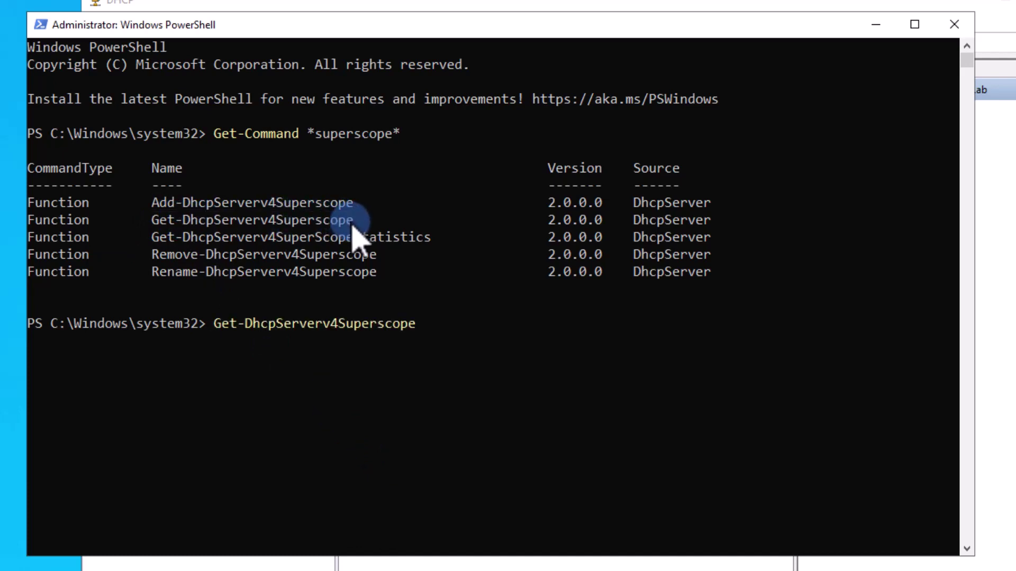
{"action": "key", "text": "Return"}
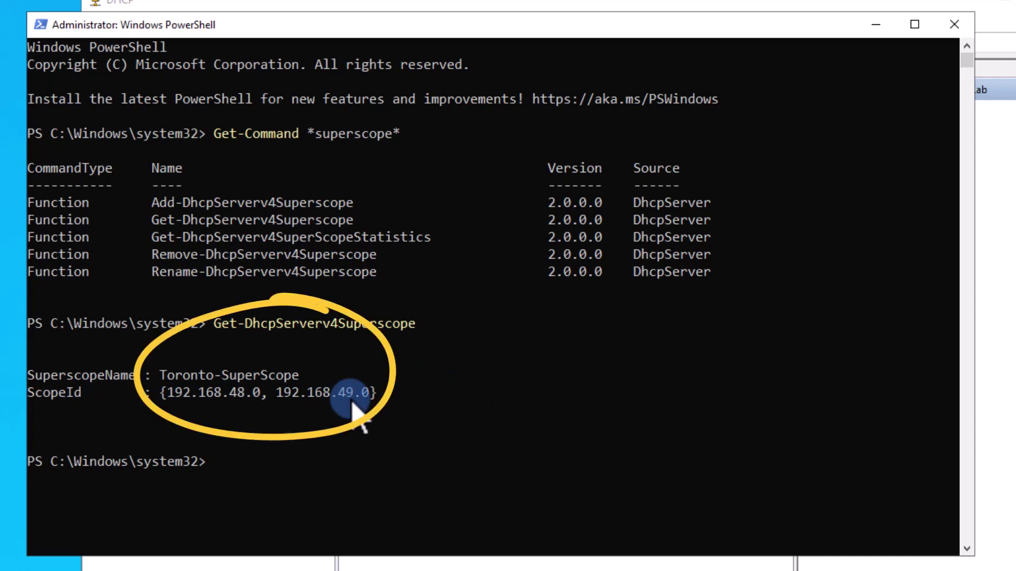
Step: Display the help for Add-DhcpServerv4Superscope and highlight its SuperscopeName and ScopeId parameters in the syntax
{"action": "type", "text": "get-hel"}
{"action": "key", "text": "Tab"}
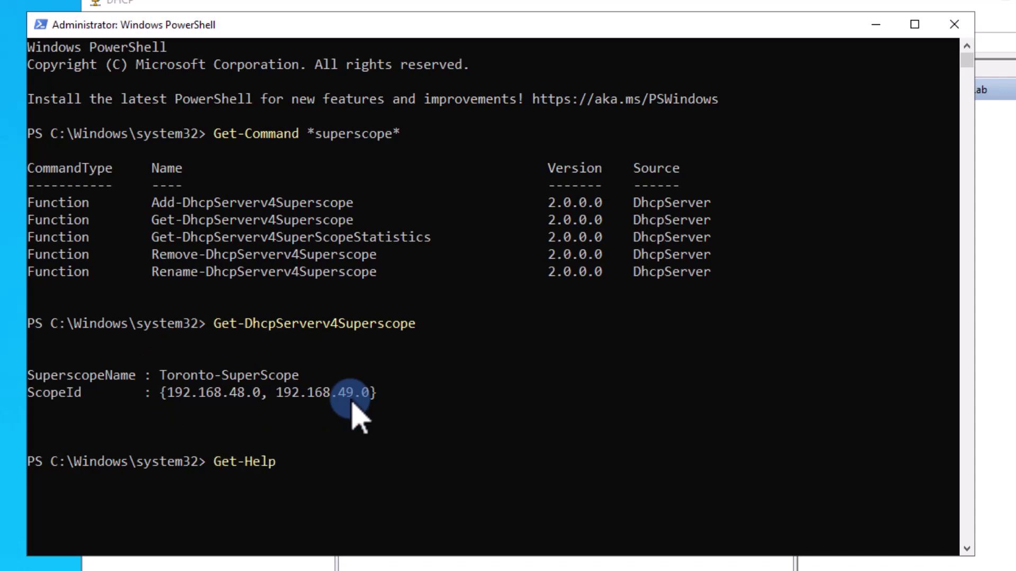
{"action": "type", "text": "Add-dhcpServerv"}
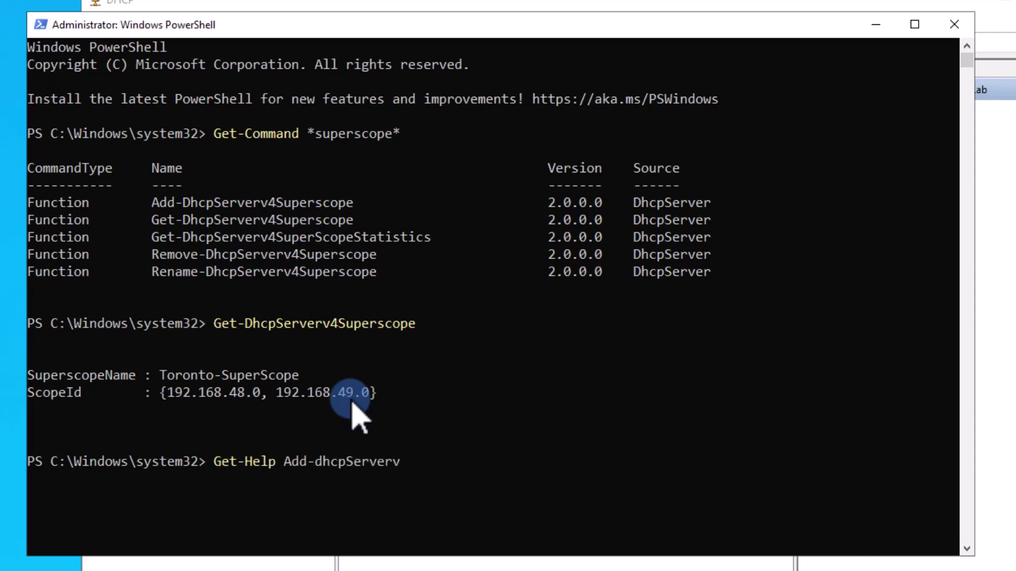
{"action": "type", "text": "4Su"}
{"action": "key", "text": "Tab"}
{"action": "key", "text": "Return"}
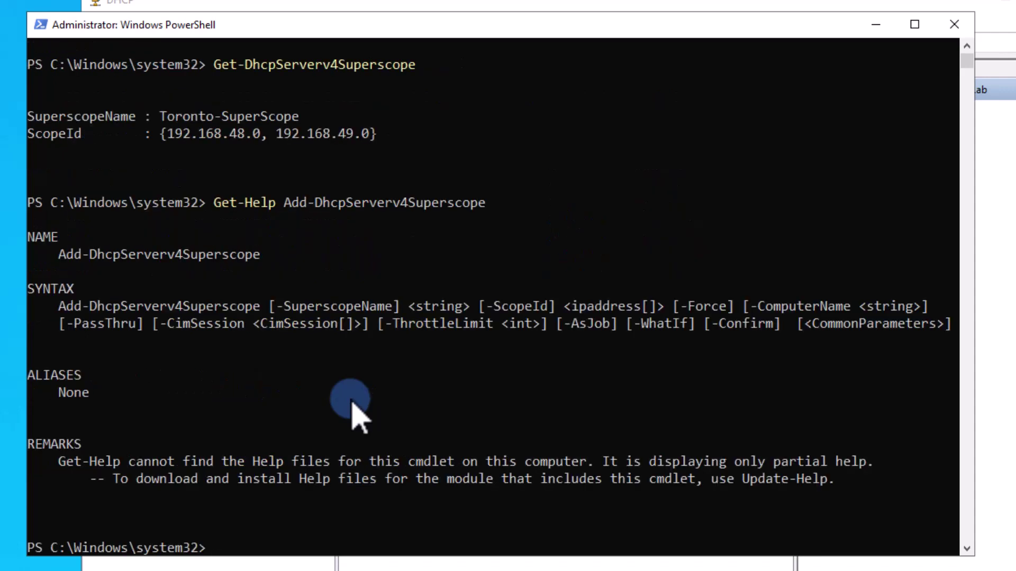
{"action": "left_click_drag", "start_coordinate": [60, 307], "coordinate": [400, 307]}
{"action": "left_click_drag", "start_coordinate": [485, 307], "coordinate": [546, 309]}
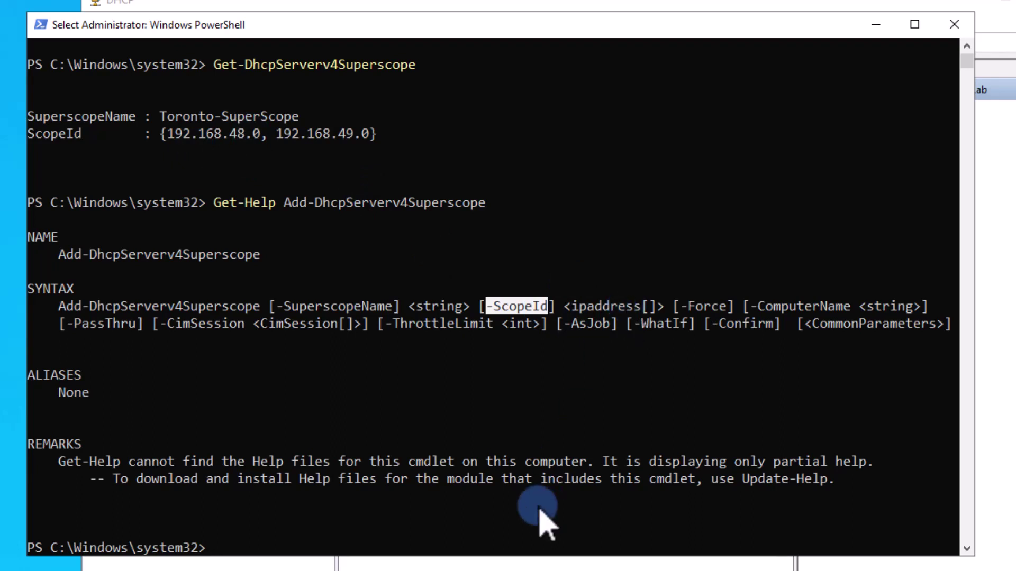
{"action": "left_click", "coordinate": [457, 519]}
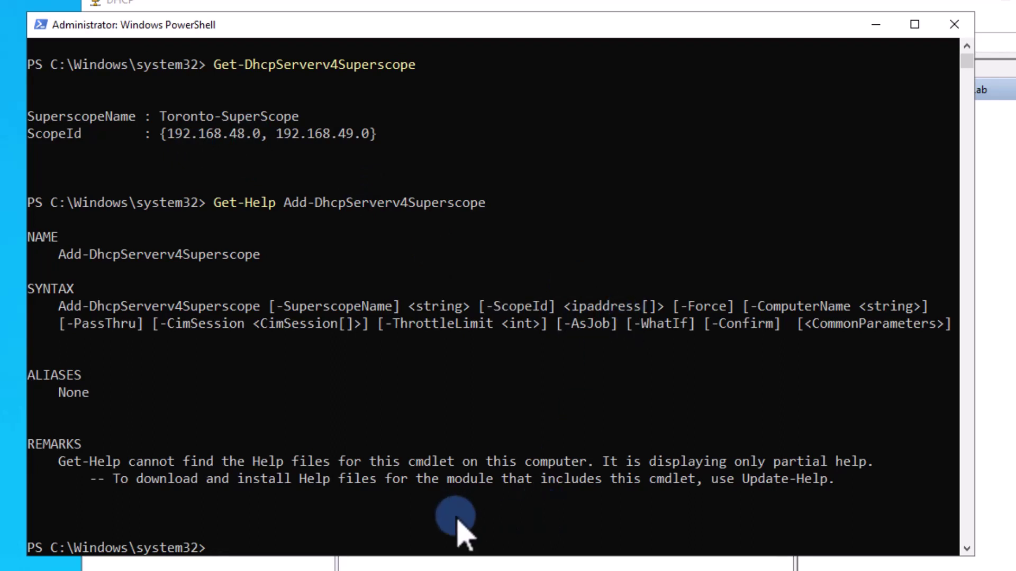
Step: Begin an Add-DhcpServerv4Scope command with the -Name parameter set to "Scope3 Montreal Office"
{"action": "type", "text": "add-dhcpserver"}
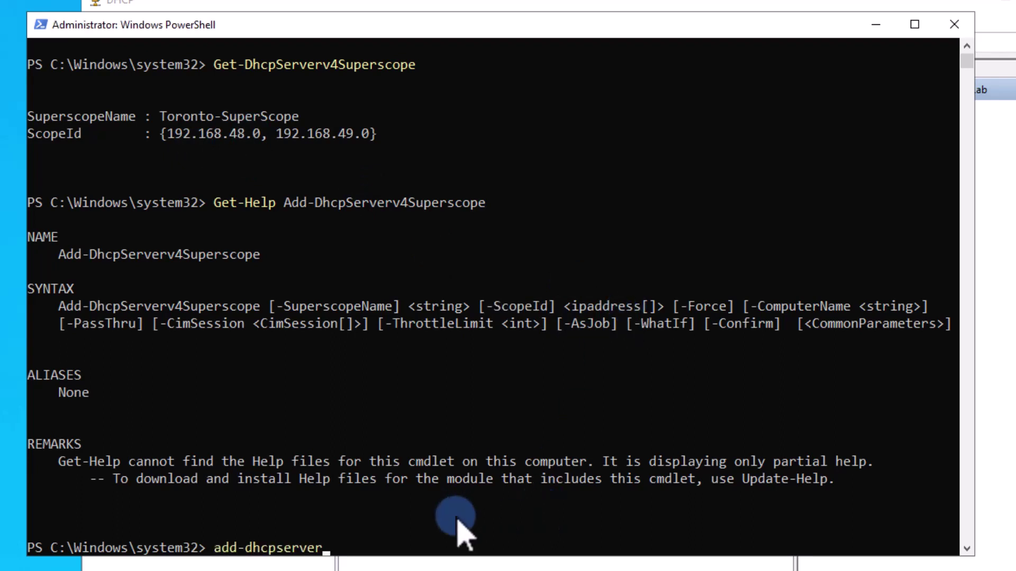
{"action": "type", "text": "v4s"}
{"action": "key", "text": "Tab"}
{"action": "type", "text": "-n"}
{"action": "key", "text": "Tab"}
{"action": "type", "text": "So"}
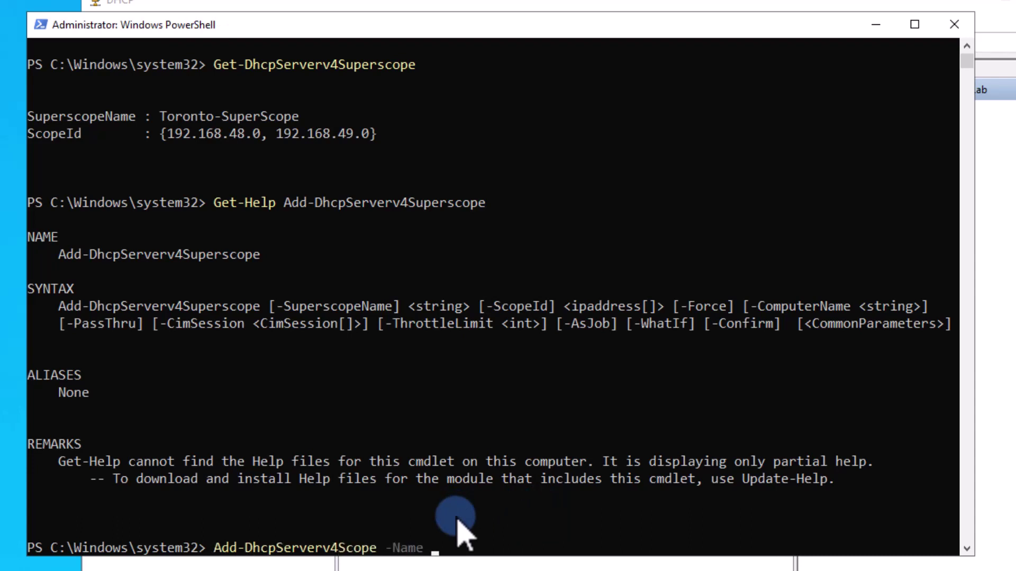
{"action": "type", "text": "pe1"}
{"action": "key", "text": "BackSpace"}
{"action": "key", "text": "BackSpace"}
{"action": "key", "text": "BackSpace"}
{"action": "key", "text": "BackSpace"}
{"action": "key", "text": "BackSpace"}
{"action": "type", "text": "\"Scope3 Montreal Office\""}
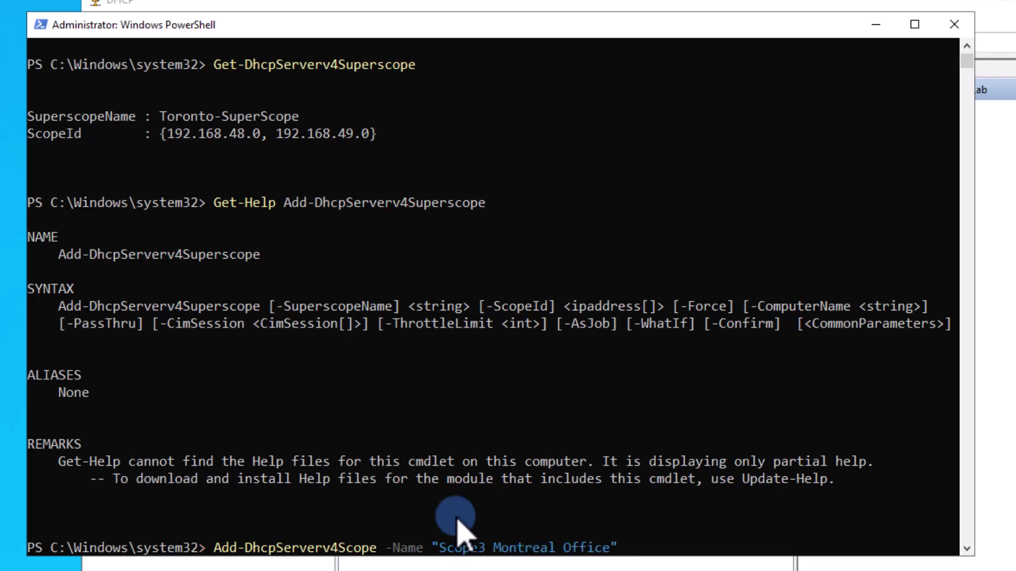
Step: Complete the scope command with start range 172.16.0.1, end range 172.16.0.100 and subnet mask 255.255.255.0, and run it
{"action": "type", "text": " -StartRange 172.16.0."}
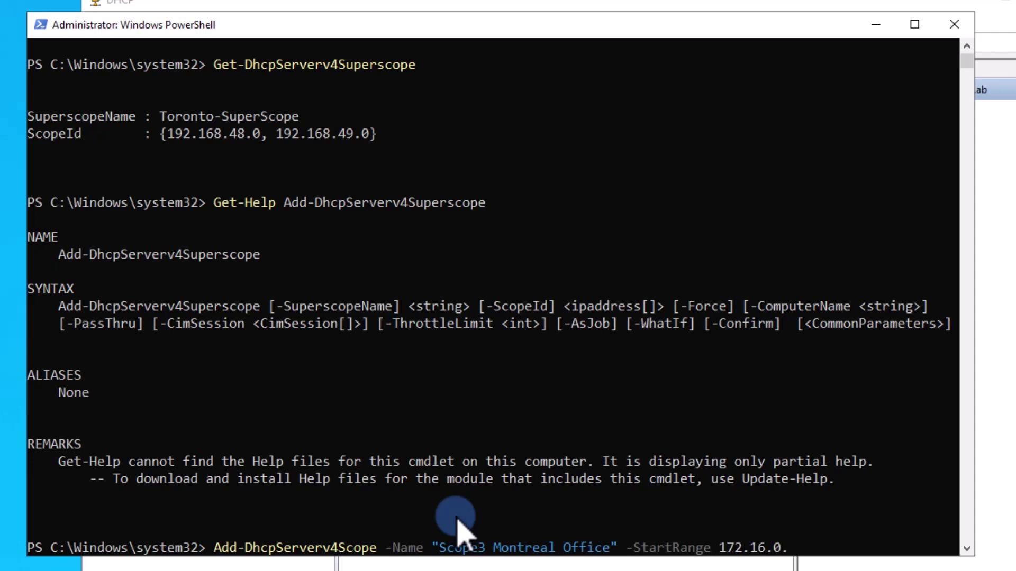
{"action": "type", "text": "1 -EndRange 172"}
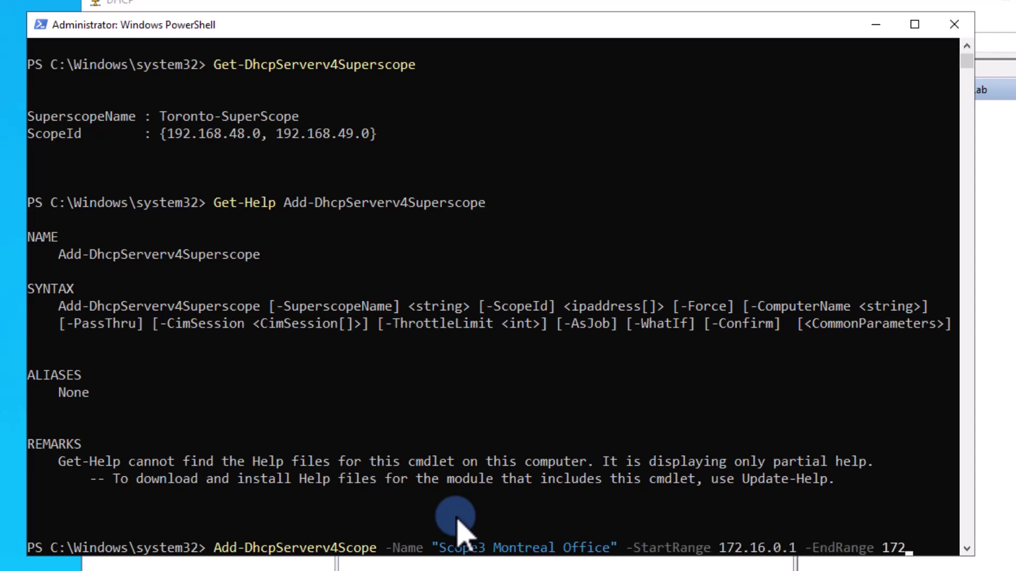
{"action": "type", "text": ".16.0.100"}
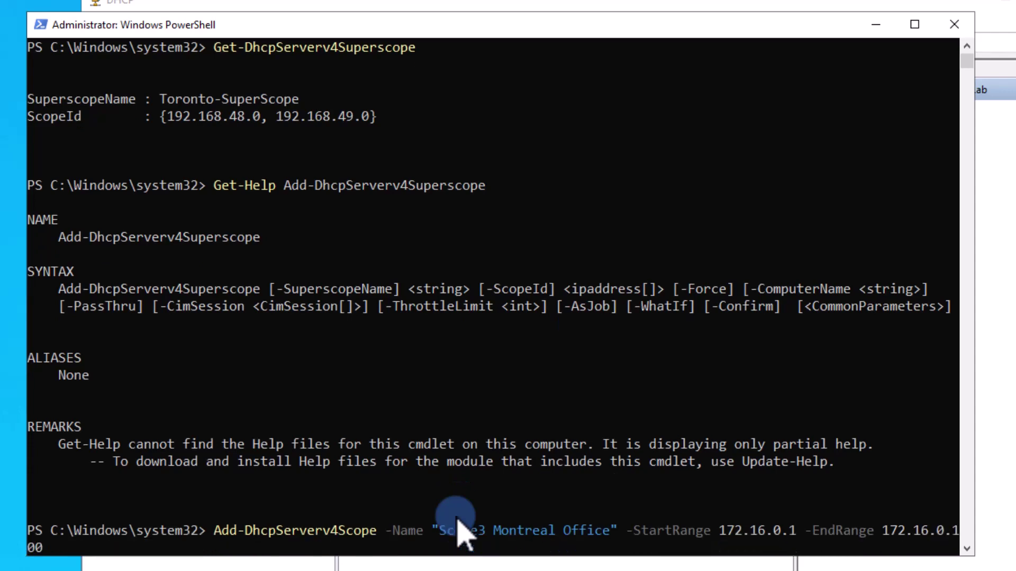
{"action": "type", "text": " -S"}
{"action": "key", "text": "Tab"}
{"action": "key", "text": "Tab"}
{"action": "type", "text": "255.255.255.0"}
{"action": "key", "text": "Return"}
Step: Recall the previous Add-DhcpServerv4Scope command and change the scope name in it to "Scope4 Montreal Lab"
{"action": "key", "text": "Up"}
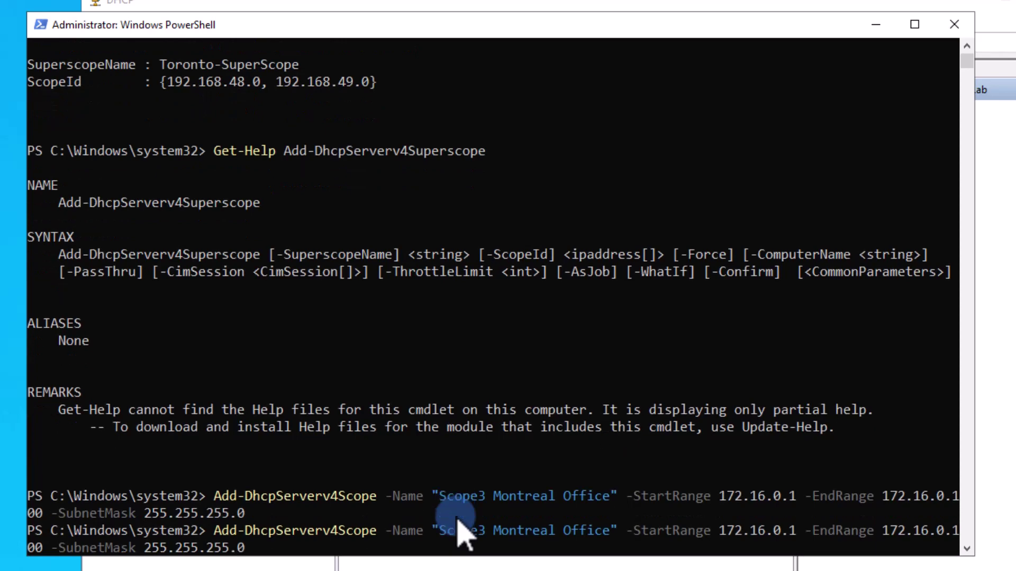
{"action": "key", "text": "Left"}
{"action": "key", "text": "Left"}
{"action": "key", "text": "Left"}
{"action": "key", "text": "Left"}
{"action": "key", "text": "Left"}
{"action": "key", "text": "Left"}
{"action": "key", "text": "Left"}
{"action": "key", "text": "Left"}
{"action": "key", "text": "Left"}
{"action": "key", "text": "Left"}
{"action": "key", "text": "Left"}
{"action": "key", "text": "Left"}
{"action": "key", "text": "Left"}
{"action": "key", "text": "Left"}
{"action": "key", "text": "Left"}
{"action": "key", "text": "Left"}
{"action": "key", "text": "Left"}
{"action": "key", "text": "Left"}
{"action": "key", "text": "Left"}
{"action": "key", "text": "Left"}
{"action": "key", "text": "Left"}
{"action": "key", "text": "Left"}
{"action": "key", "text": "Left"}
{"action": "key", "text": "Left"}
{"action": "key", "text": "Left"}
{"action": "key", "text": "Left"}
{"action": "key", "text": "Left"}
{"action": "key", "text": "Left"}
{"action": "key", "text": "Left"}
{"action": "key", "text": "Left"}
{"action": "key", "text": "Left"}
{"action": "key", "text": "Left"}
{"action": "key", "text": "Left"}
{"action": "key", "text": "Left"}
{"action": "key", "text": "Left"}
{"action": "key", "text": "Left"}
{"action": "key", "text": "Left"}
{"action": "key", "text": "Left"}
{"action": "key", "text": "Left"}
{"action": "key", "text": "Left"}
{"action": "key", "text": "Delete"}
{"action": "type", "text": "4"}
{"action": "key", "text": "Right"}
{"action": "key", "text": "Right"}
{"action": "key", "text": "Right"}
{"action": "key", "text": "Right"}
{"action": "key", "text": "Right"}
{"action": "key", "text": "Right"}
{"action": "key", "text": "Right"}
{"action": "key", "text": "Right"}
{"action": "key", "text": "Right"}
{"action": "key", "text": "Right"}
{"action": "key", "text": "Delete"}
{"action": "key", "text": "Delete"}
{"action": "key", "text": "Delete"}
{"action": "key", "text": "Delete"}
{"action": "key", "text": "Delete"}
{"action": "key", "text": "Delete"}
{"action": "type", "text": "Lab"}
{"action": "key", "text": "Right"}
{"action": "key", "text": "Right"}
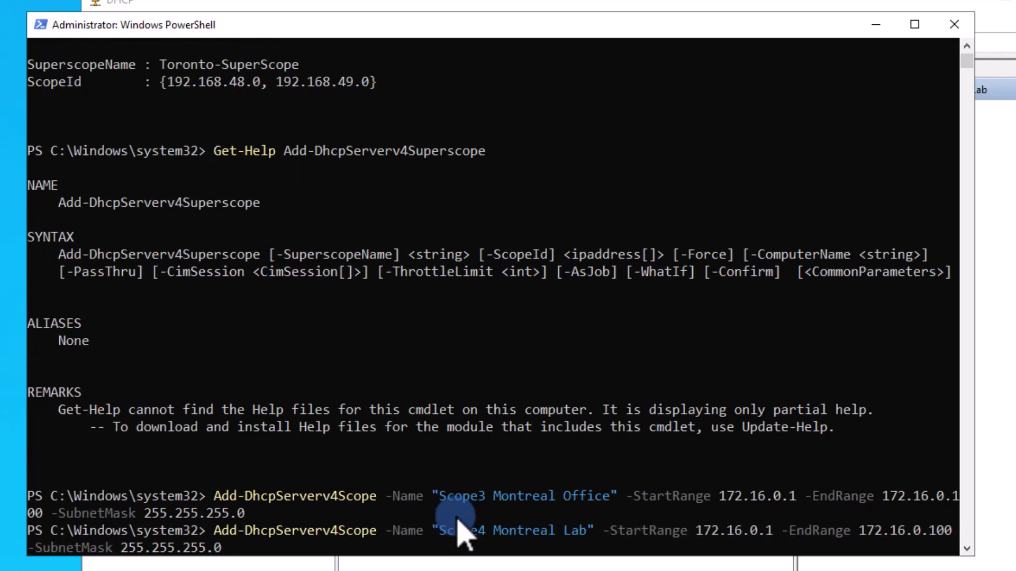
Step: Change the start range to 172.16.1.1 and the end range to 172.16.1.100 in the Scope4 Montreal Lab command, and run it
{"action": "key", "text": "Right"}
{"action": "key", "text": "Right"}
{"action": "key", "text": "Right"}
{"action": "key", "text": "Right"}
{"action": "key", "text": "Right"}
{"action": "key", "text": "Right"}
{"action": "key", "text": "Right"}
{"action": "key", "text": "Right"}
{"action": "key", "text": "Right"}
{"action": "key", "text": "Right"}
{"action": "key", "text": "Right"}
{"action": "key", "text": "Right"}
{"action": "key", "text": "Right"}
{"action": "key", "text": "Right"}
{"action": "key", "text": "Right"}
{"action": "key", "text": "Right"}
{"action": "key", "text": "Right"}
{"action": "key", "text": "Right"}
{"action": "key", "text": "Right"}
{"action": "key", "text": "Right"}
{"action": "key", "text": "Delete"}
{"action": "type", "text": "1"}
{"action": "key", "text": "Right"}
{"action": "key", "text": "Right"}
{"action": "key", "text": "Right"}
{"action": "key", "text": "Right"}
{"action": "key", "text": "Right"}
{"action": "key", "text": "Right"}
{"action": "key", "text": "Right"}
{"action": "key", "text": "Right"}
{"action": "key", "text": "Right"}
{"action": "key", "text": "Right"}
{"action": "key", "text": "Right"}
{"action": "key", "text": "Right"}
{"action": "key", "text": "Right"}
{"action": "key", "text": "Right"}
{"action": "key", "text": "Right"}
{"action": "key", "text": "Right"}
{"action": "key", "text": "Right"}
{"action": "key", "text": "Right"}
{"action": "key", "text": "Right"}
{"action": "key", "text": "Right"}
{"action": "key", "text": "Delete"}
{"action": "type", "text": "1"}
{"action": "key", "text": "Return"}
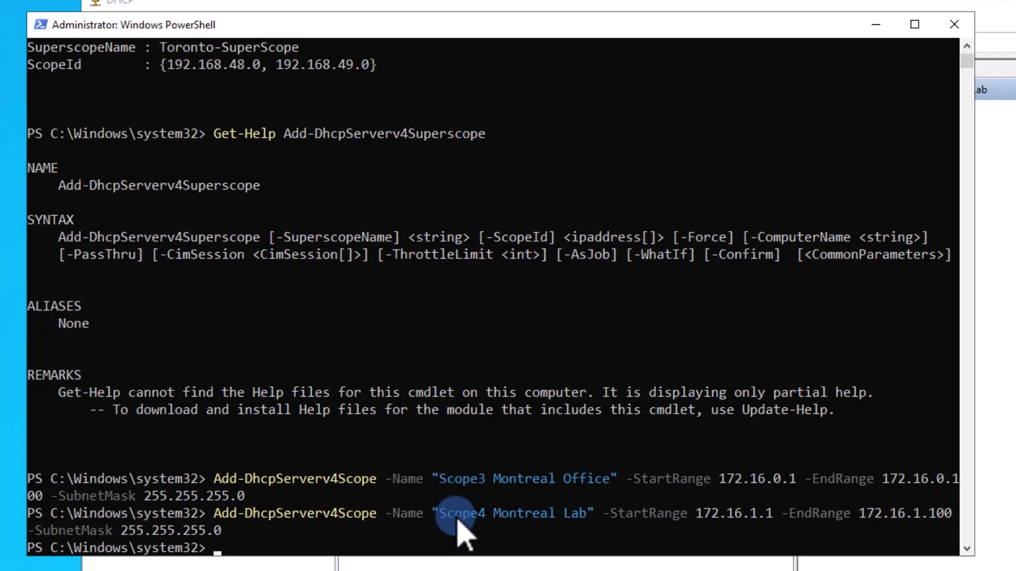
Step: List all IPv4 DHCP scopes with Get-DhcpServerv4Scope
{"action": "type", "text": "get-dhcpserverv4sc"}
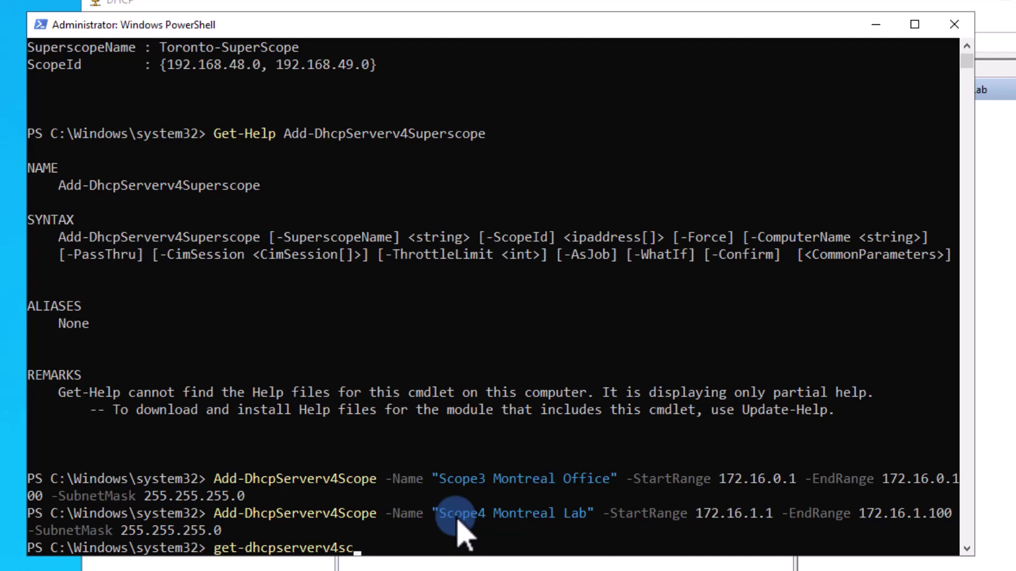
{"action": "key", "text": "Tab"}
{"action": "key", "text": "Return"}
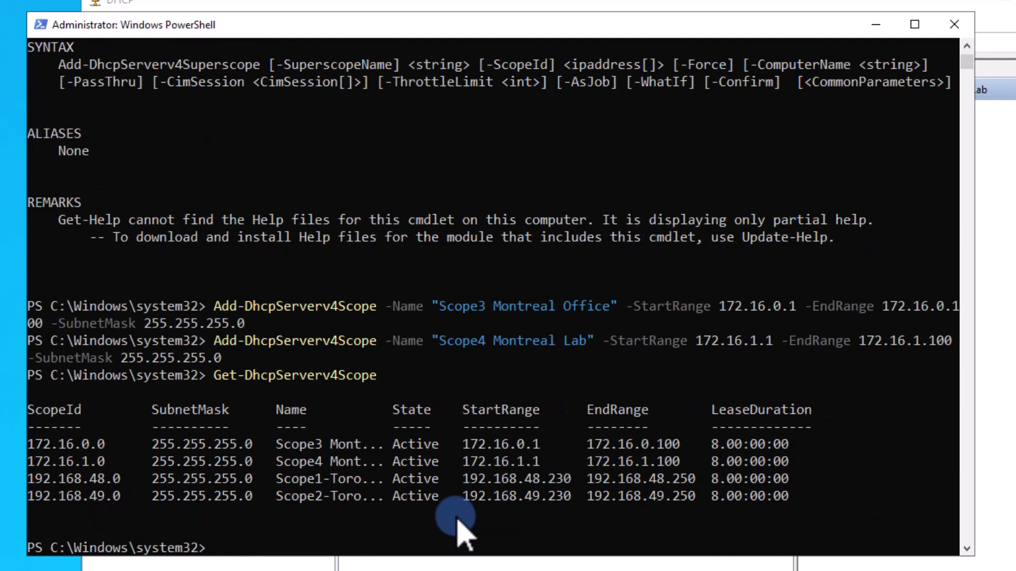
Step: Begin an Add-DhcpServerv4Superscope command with the -SuperscopeName parameter set to "Montreal"
{"action": "type", "text": "add-"}
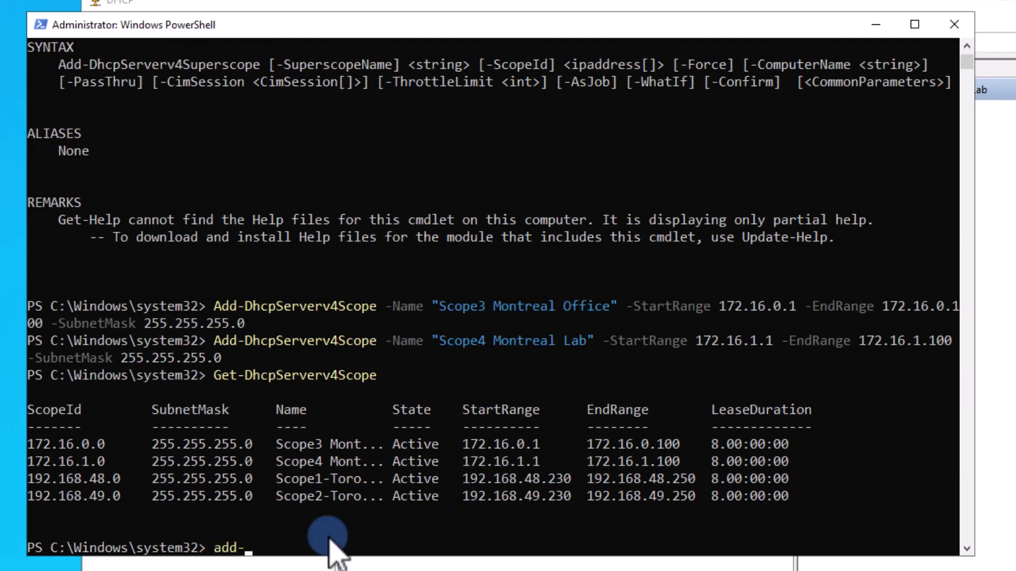
{"action": "type", "text": "dhcpserverv4supers"}
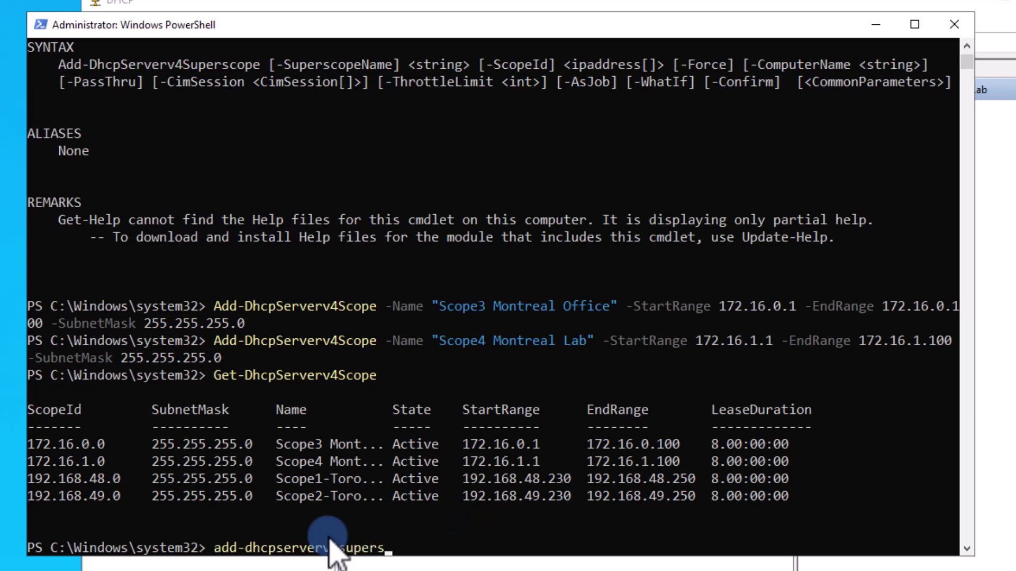
{"action": "key", "text": "Tab"}
{"action": "type", "text": "-s"}
{"action": "key", "text": "Tab"}
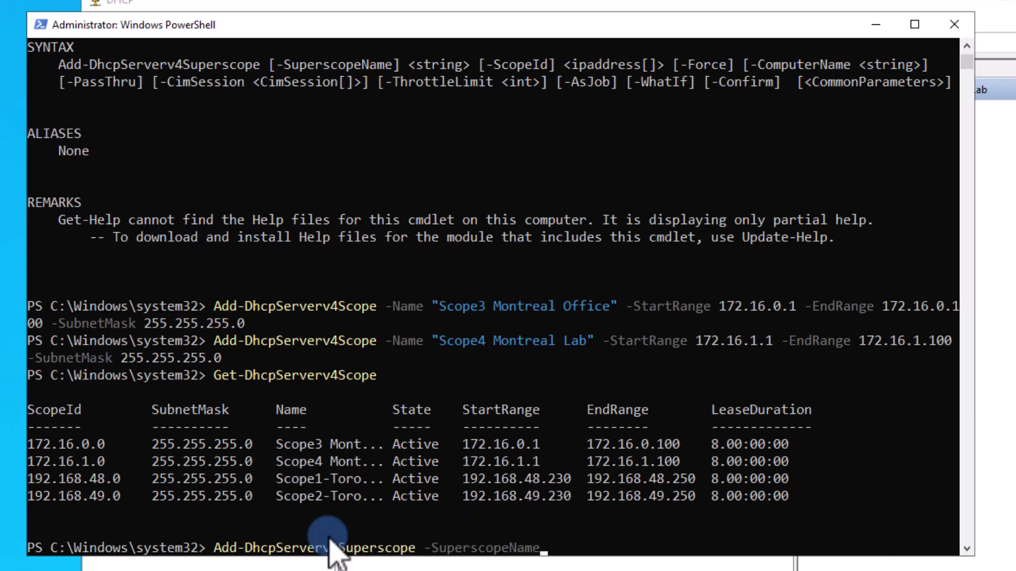
{"action": "type", "text": "\"Montreal\""}
Step: Complete the superscope command with -ScopeId 172.16.0.0,172.16.1.0 and run it
{"action": "type", "text": " -s"}
{"action": "key", "text": "Tab"}
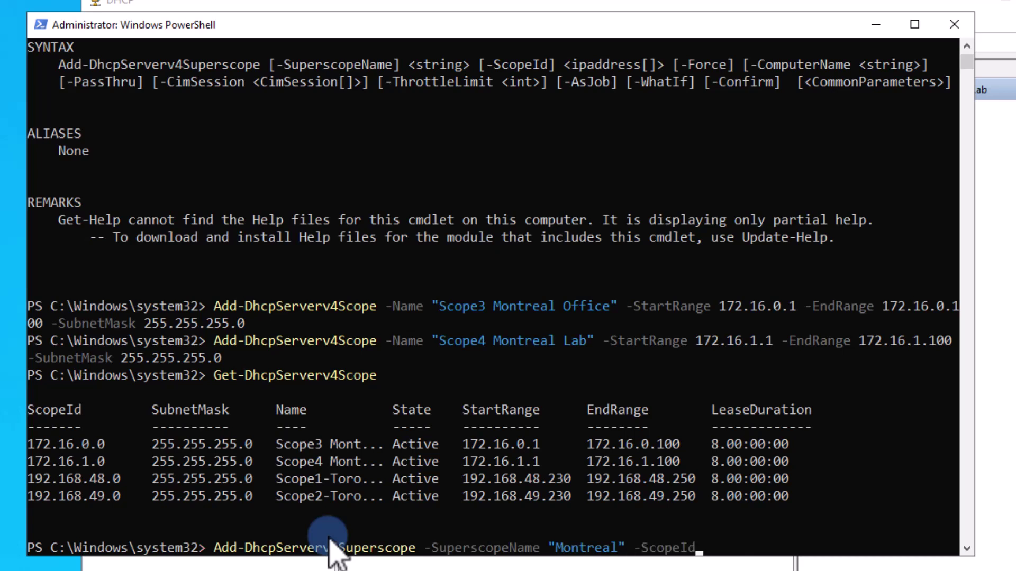
{"action": "type", "text": "172.16.0.0"}
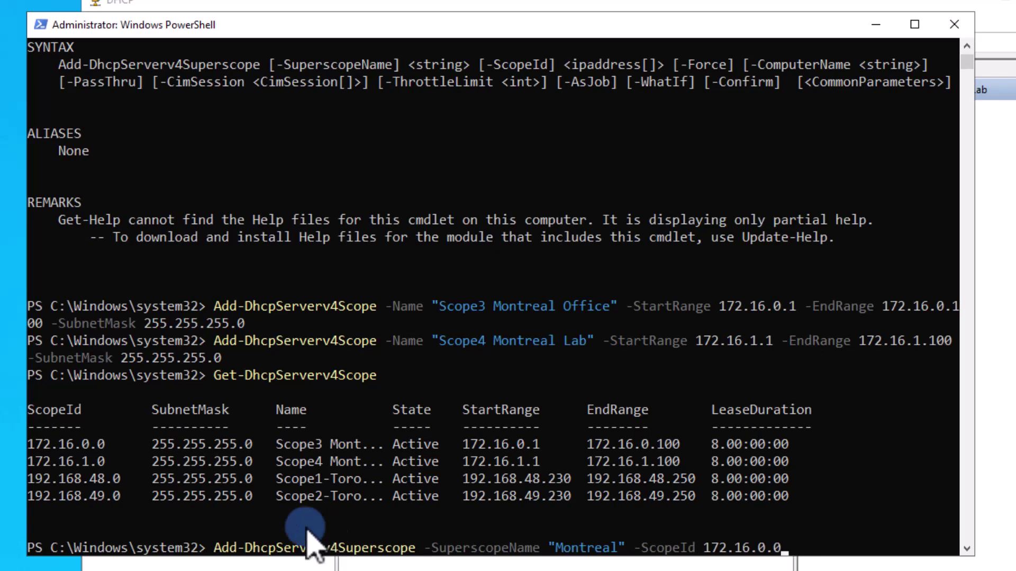
{"action": "mouse_move", "coordinate": [105, 445]}
{"action": "left_mouse_down"}
{"action": "mouse_move", "coordinate": [33, 447]}
{"action": "mouse_move", "coordinate": [106, 461]}
{"action": "left_mouse_up"}
{"action": "left_click", "coordinate": [808, 547]}
{"action": "type", "text": ",172.16"}
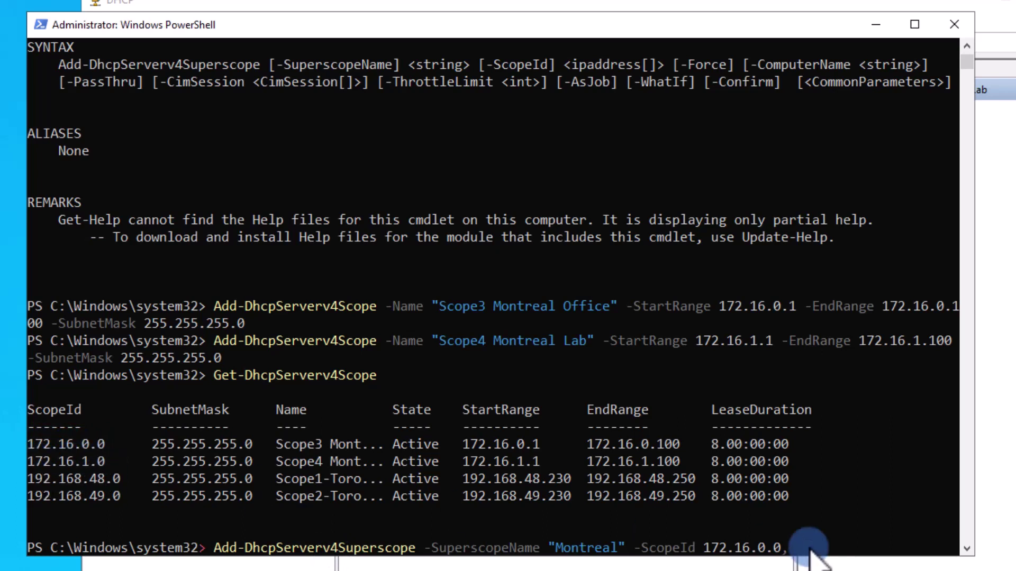
{"action": "type", "text": ".1.0"}
{"action": "key", "text": "Return"}
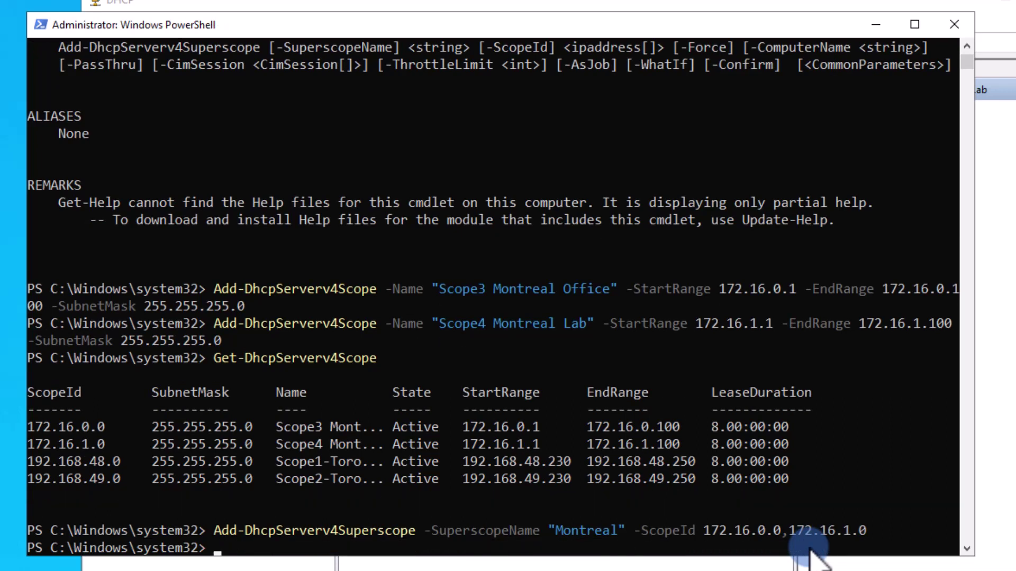
Step: List the DHCP superscopes with Get-DhcpServerv4Superscope
{"action": "type", "text": "get-dhcpserverv4su"}
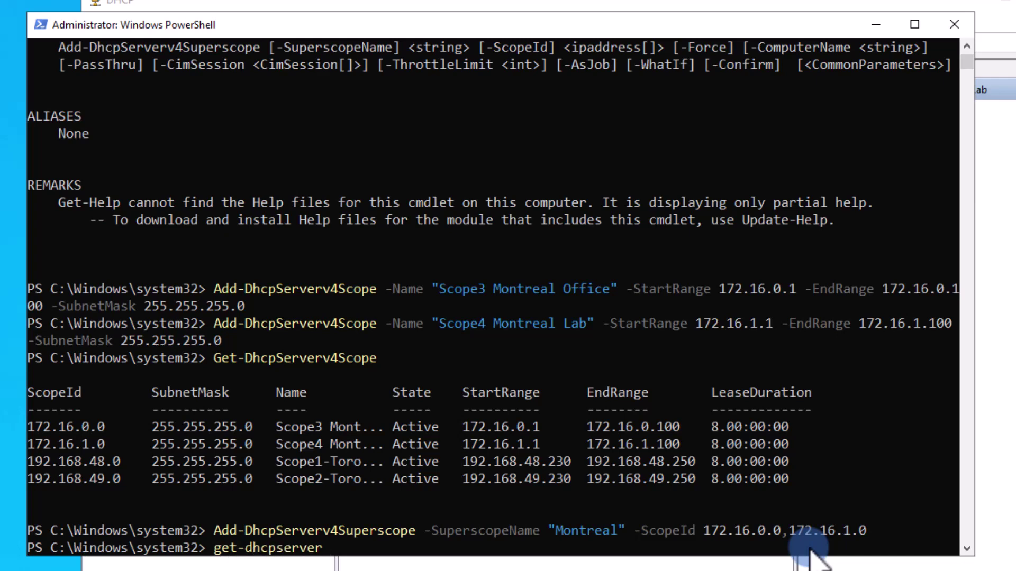
{"action": "key", "text": "Tab"}
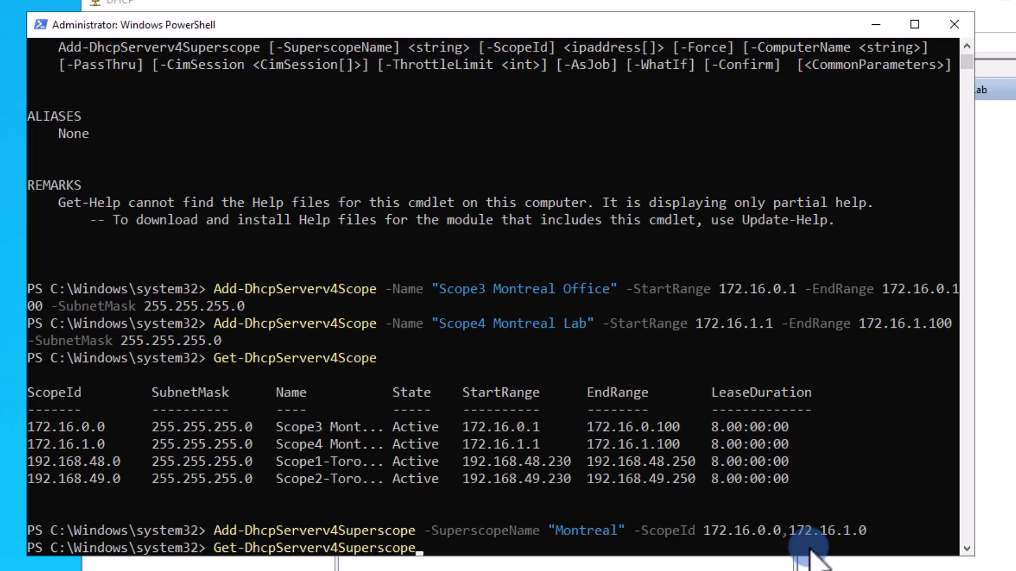
{"action": "key", "text": "Return"}
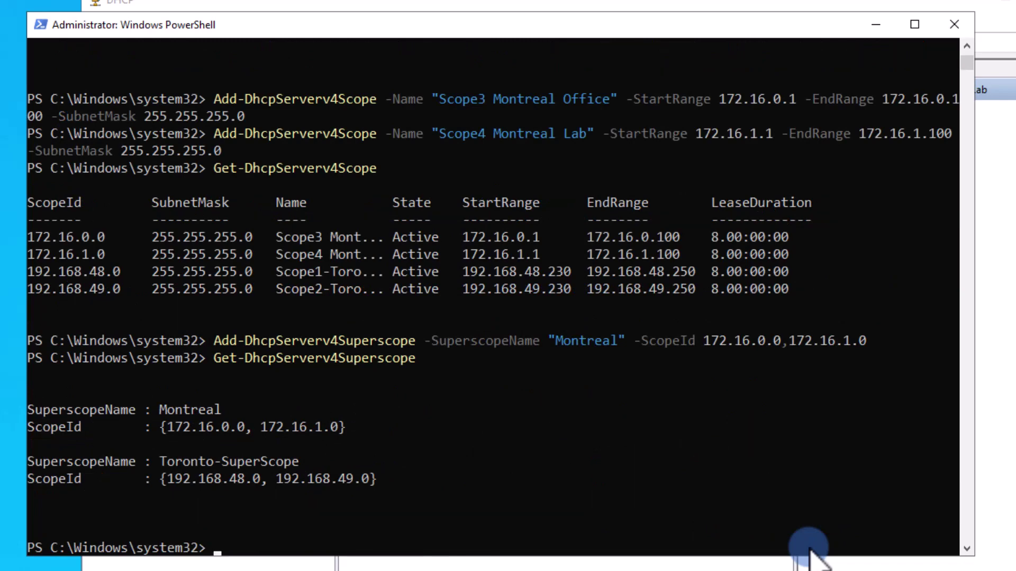
Step: Switch to the DHCP console, refresh the server srv2k22-1.lab.local and show the contents of Superscope Montreal under IPv4
{"action": "left_click", "coordinate": [828, 8]}
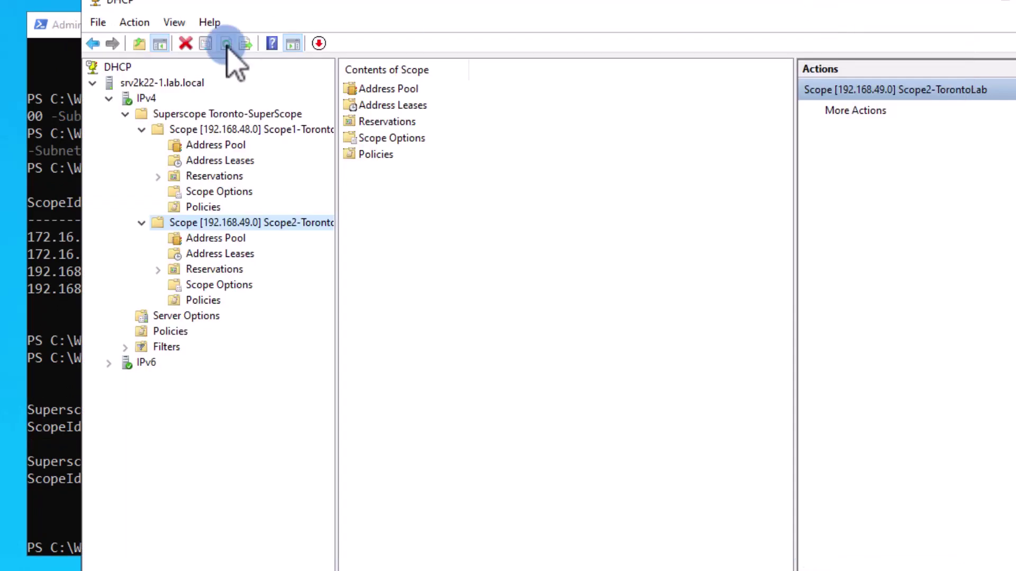
{"action": "left_click", "coordinate": [144, 98]}
{"action": "left_click", "coordinate": [108, 98]}
{"action": "left_click", "coordinate": [174, 83]}
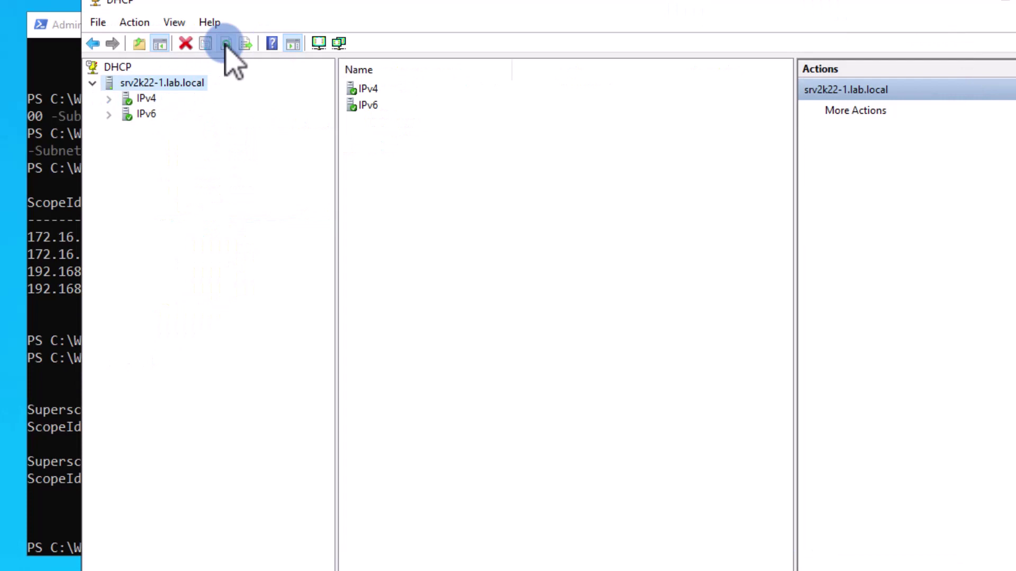
{"action": "left_click", "coordinate": [146, 99]}
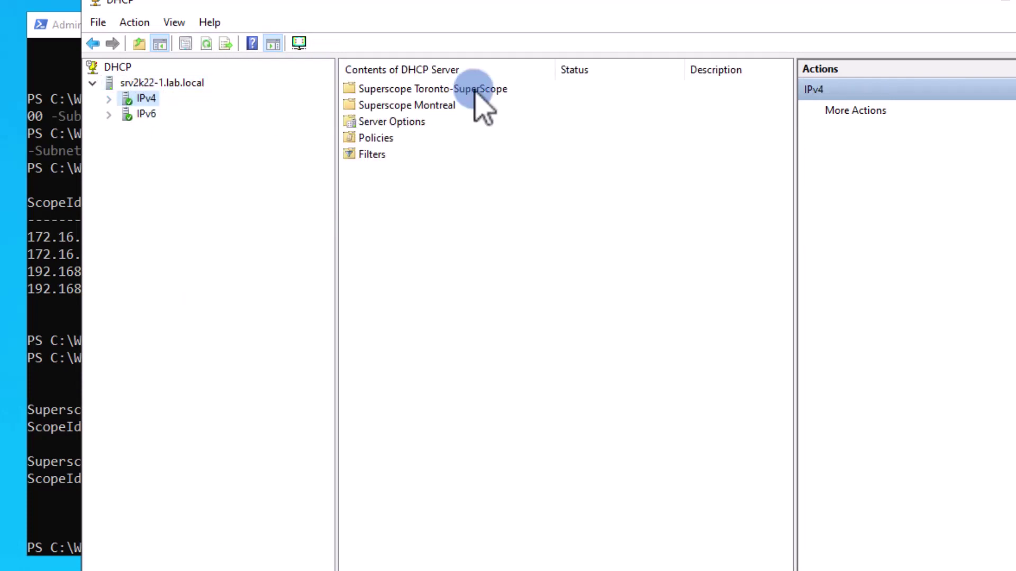
{"action": "double_click", "coordinate": [142, 99]}
{"action": "left_click", "coordinate": [206, 130]}
{"action": "left_click", "coordinate": [124, 129]}
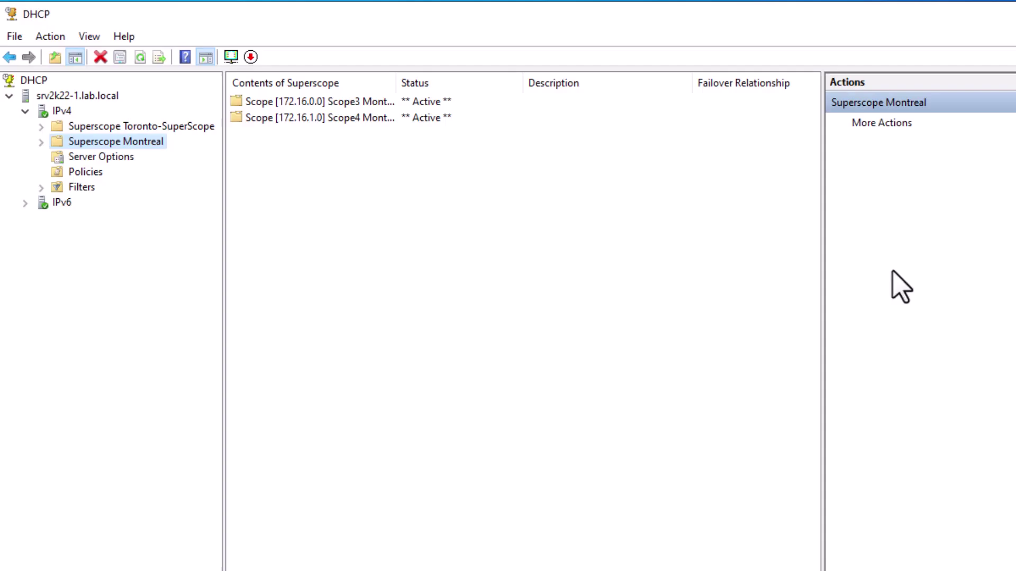
Step: Remove the Scope4 Montreal Lab scope from Superscope Montreal without deleting the scope
{"action": "left_click", "coordinate": [41, 142]}
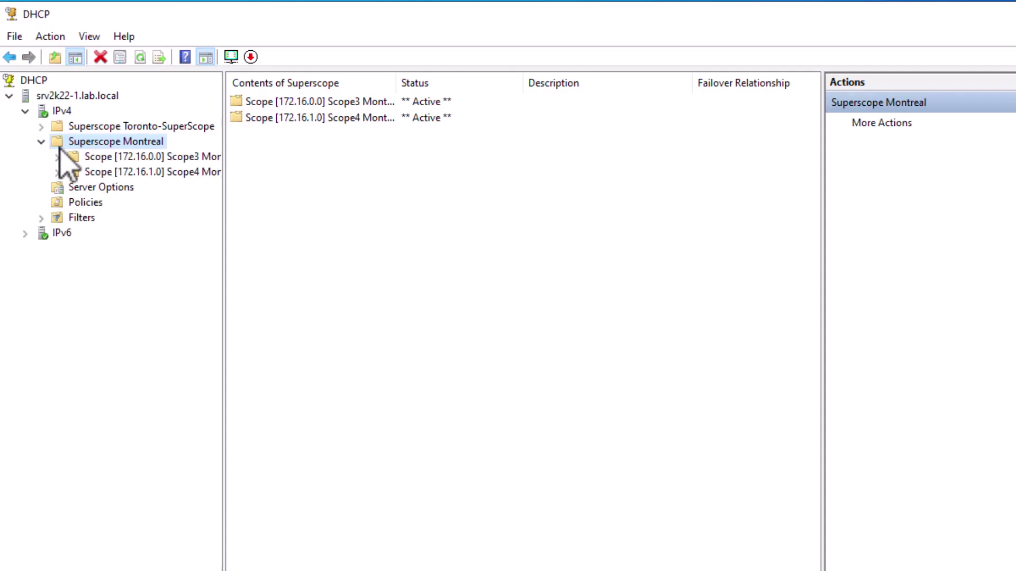
{"action": "left_click", "coordinate": [105, 175]}
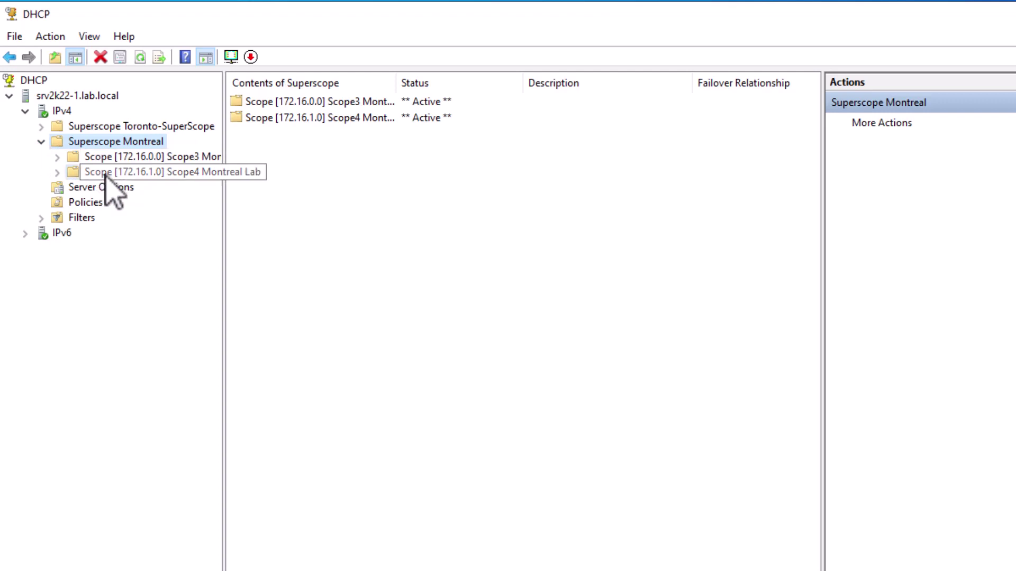
{"action": "right_click", "coordinate": [106, 177]}
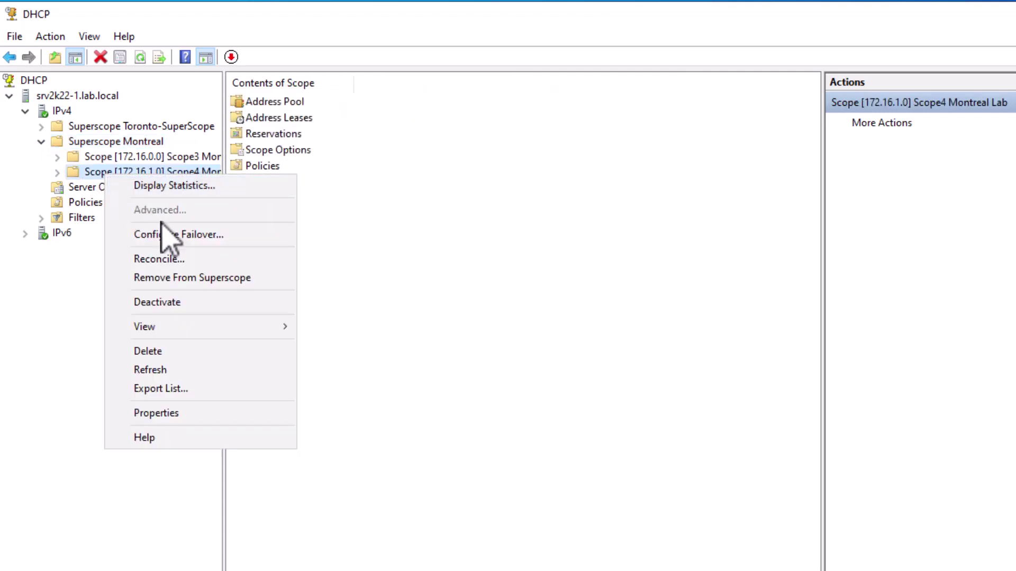
{"action": "left_click", "coordinate": [209, 278]}
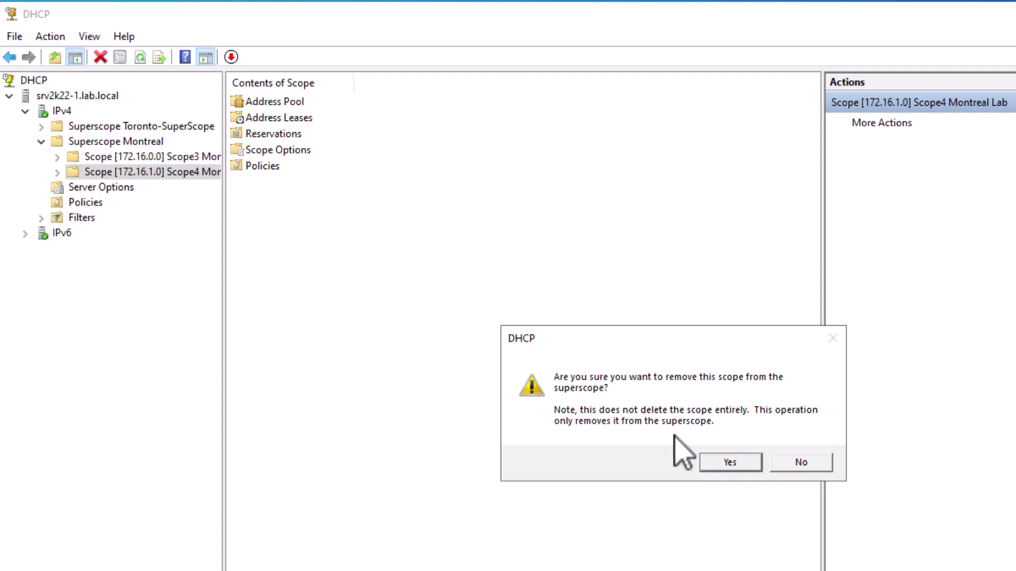
{"action": "left_click", "coordinate": [740, 463]}
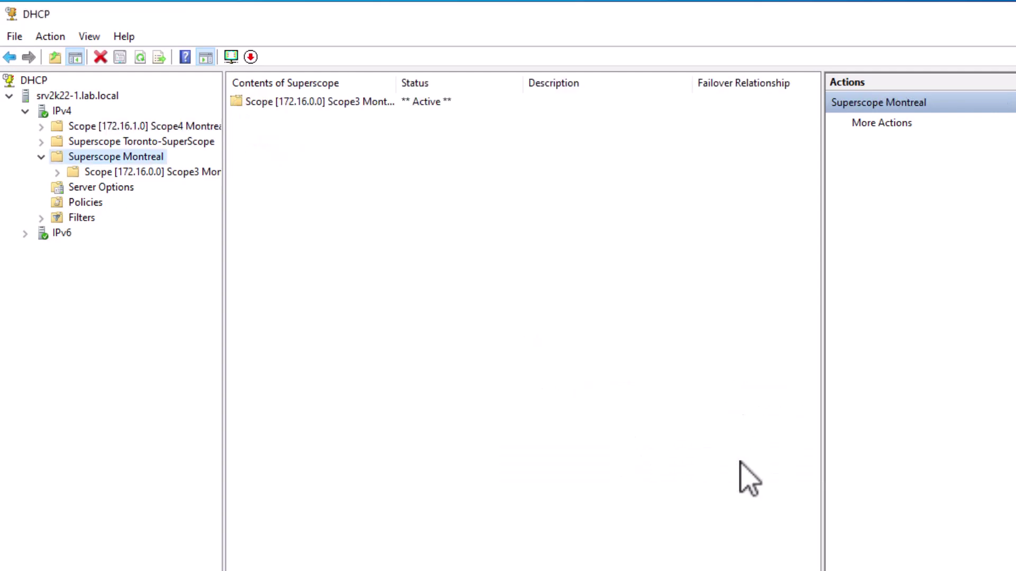
Step: Remove the remaining Scope3 Montreal Office scope from Superscope Montreal, accepting the removal of the superscope as well
{"action": "left_click_drag", "start_coordinate": [223, 164], "coordinate": [254, 171]}
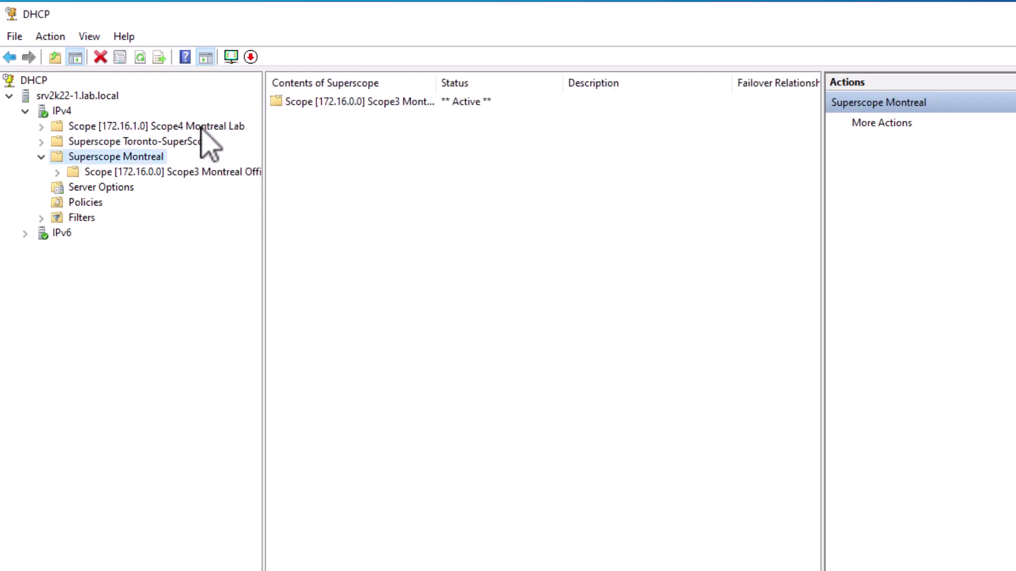
{"action": "right_click", "coordinate": [147, 173]}
{"action": "left_click", "coordinate": [217, 275]}
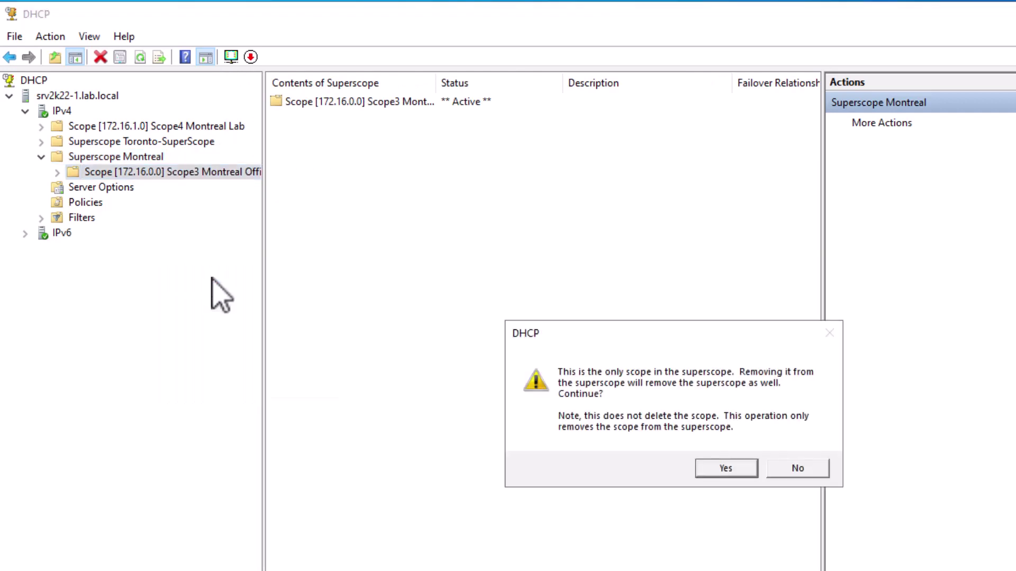
{"action": "left_click", "coordinate": [738, 471]}
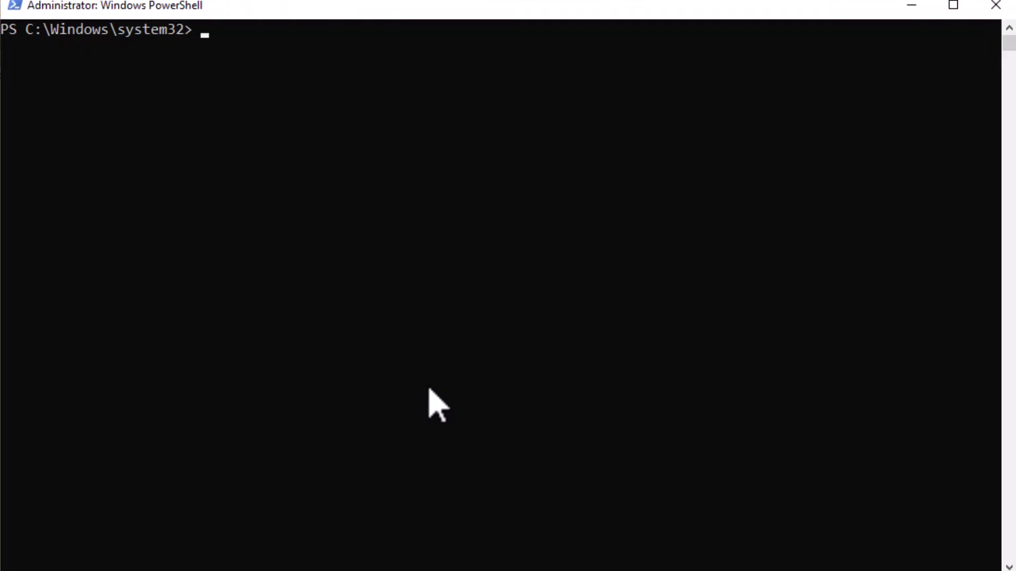
Step: In PowerShell, list all commands matching *superscope* with Get-Command
{"action": "type", "text": "get-com"}
{"action": "key", "text": "Tab"}
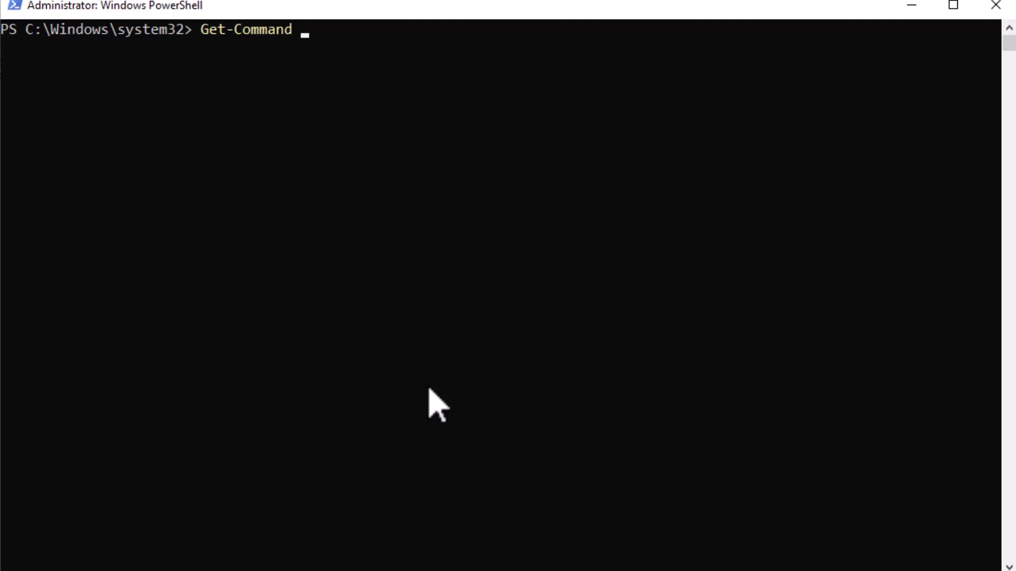
{"action": "type", "text": "*superscope"}
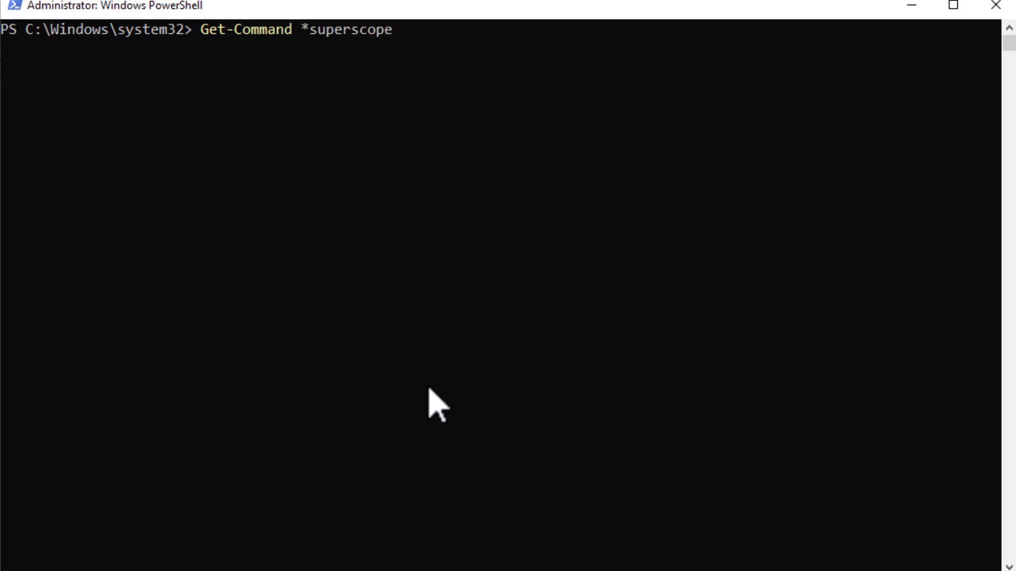
{"action": "type", "text": "*"}
{"action": "key", "text": "Return"}
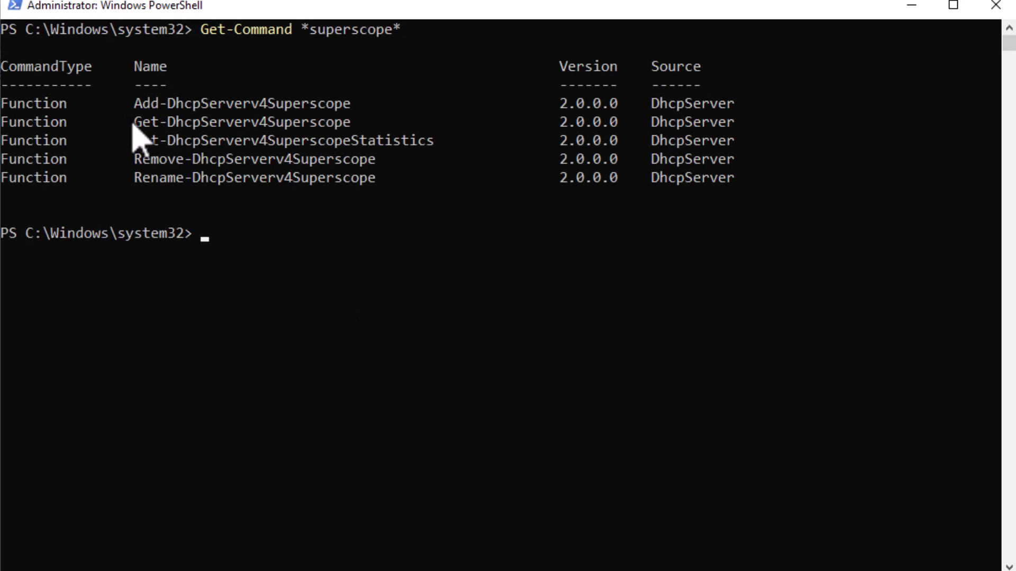
Step: Copy Get-DhcpServerv4Superscope from the command list and run it to check the superscopes
{"action": "left_click_drag", "start_coordinate": [137, 122], "coordinate": [346, 127]}
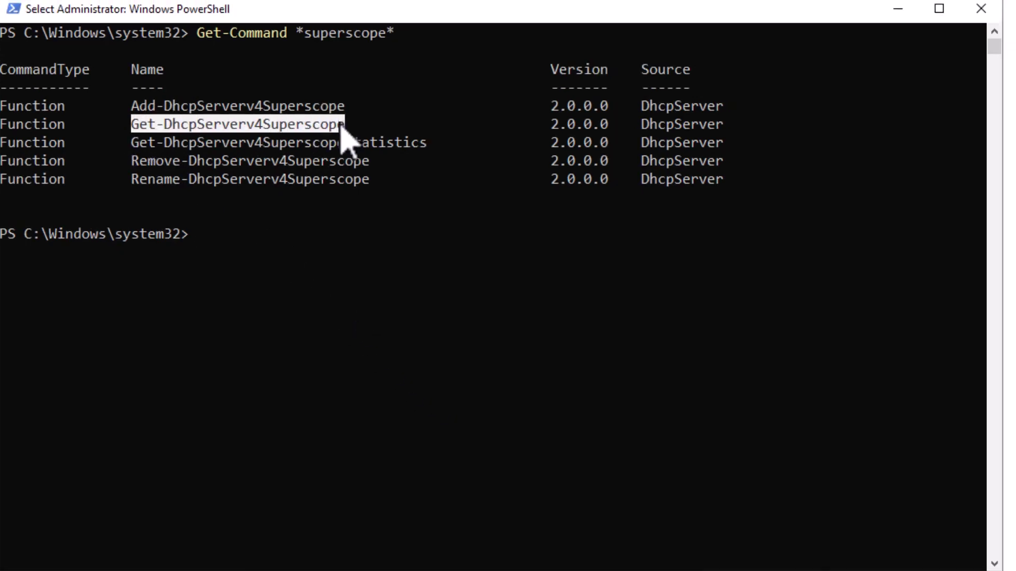
{"action": "right_click", "coordinate": [347, 128]}
{"action": "right_click", "coordinate": [339, 129]}
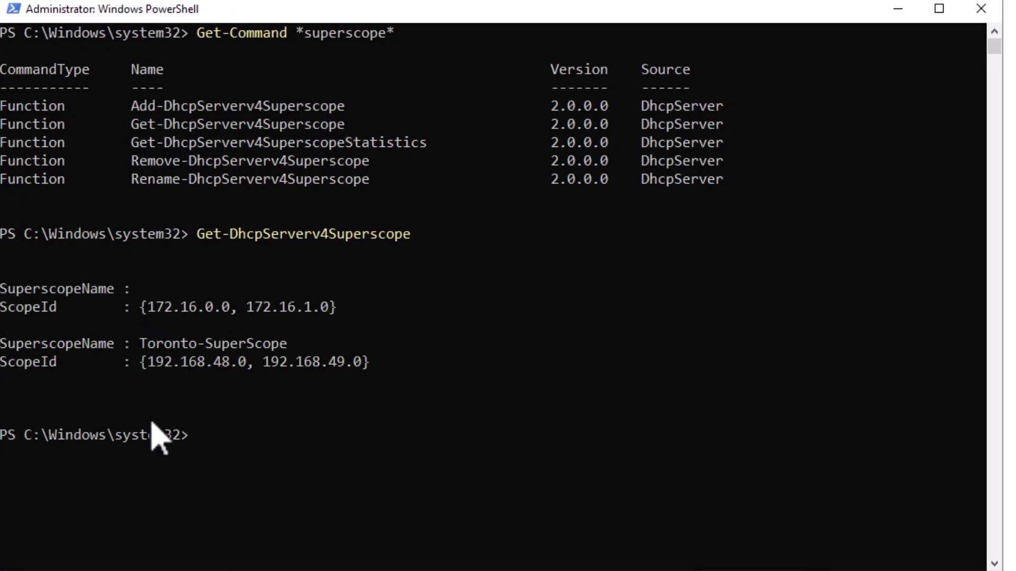
Step: Display the help for Remove-DhcpServerv4Superscope, copying the cmdlet name from the command list
{"action": "type", "text": "g"}
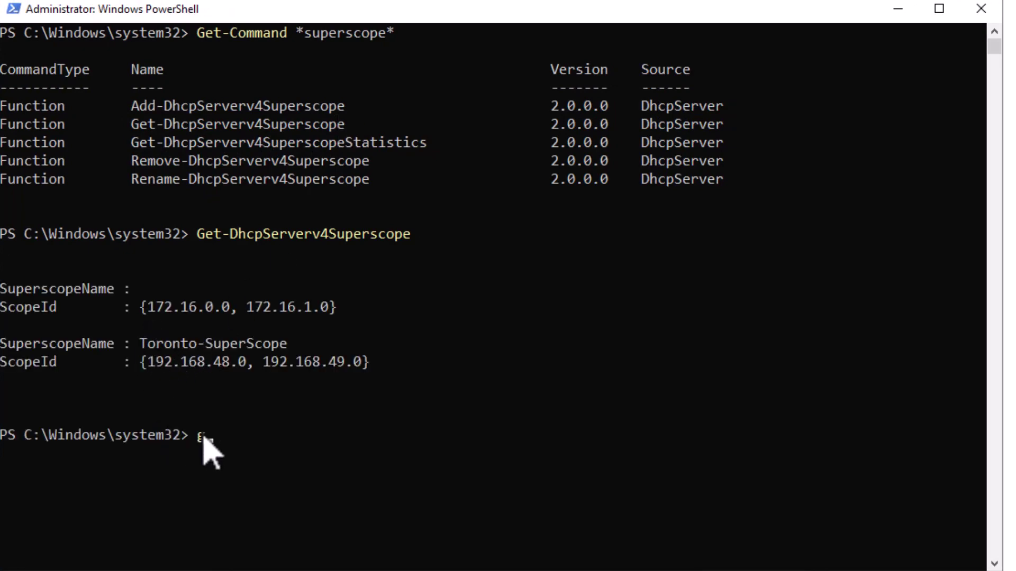
{"action": "type", "text": "et-help"}
{"action": "key", "text": "Tab"}
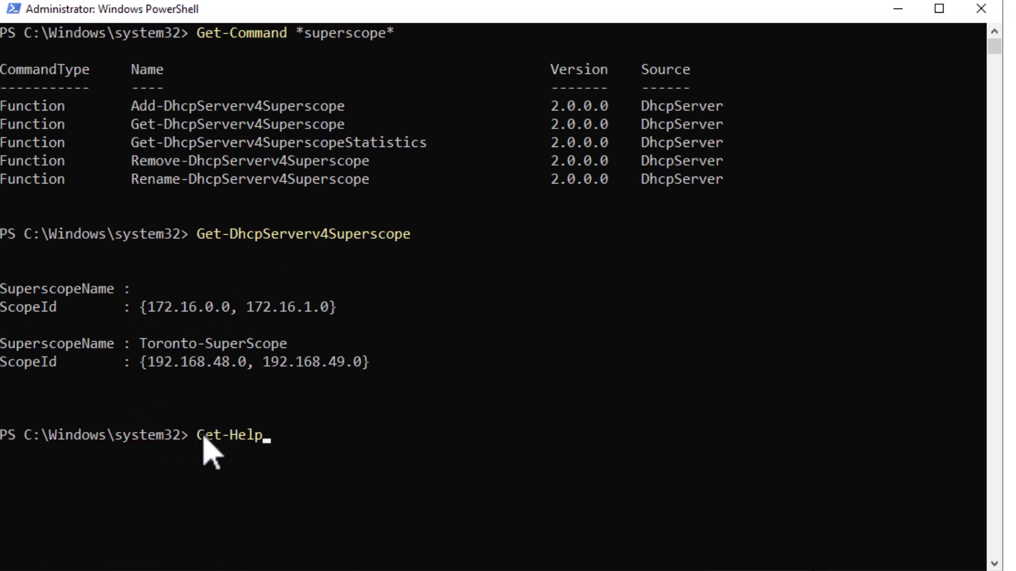
{"action": "left_click_drag", "start_coordinate": [132, 161], "coordinate": [368, 163]}
{"action": "right_click", "coordinate": [369, 164]}
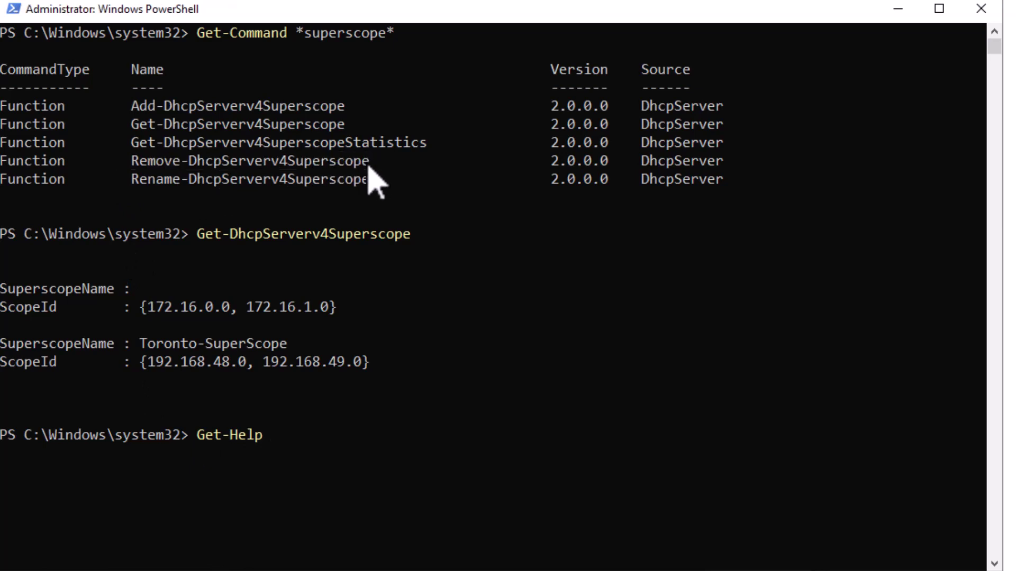
{"action": "right_click", "coordinate": [369, 165]}
{"action": "key", "text": "Return"}
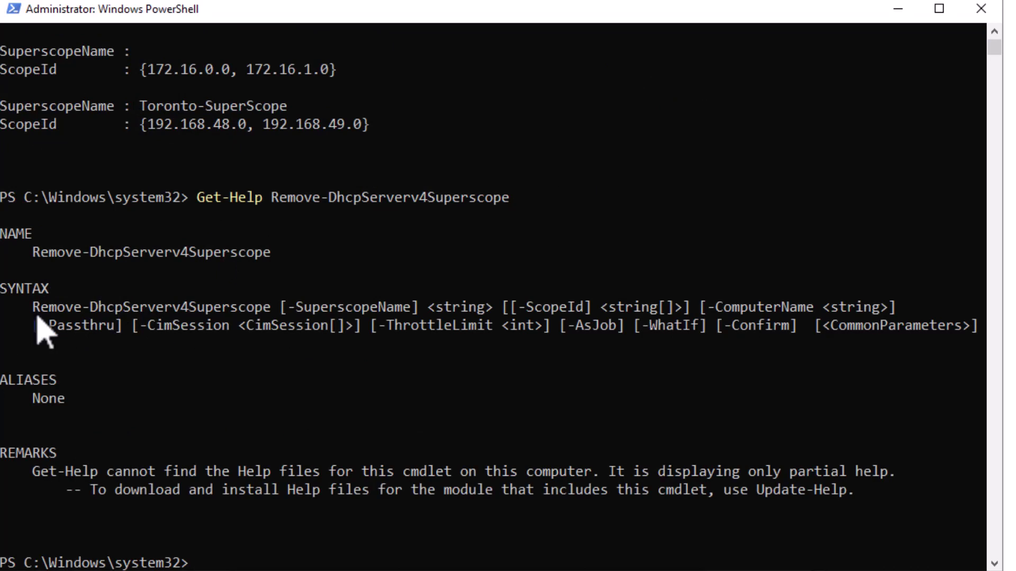
Step: Remove the superscope named "Toronto-SuperScope" with Remove-DhcpServerv4Superscope, copying its name from the earlier superscope listing
{"action": "right_click", "coordinate": [323, 559]}
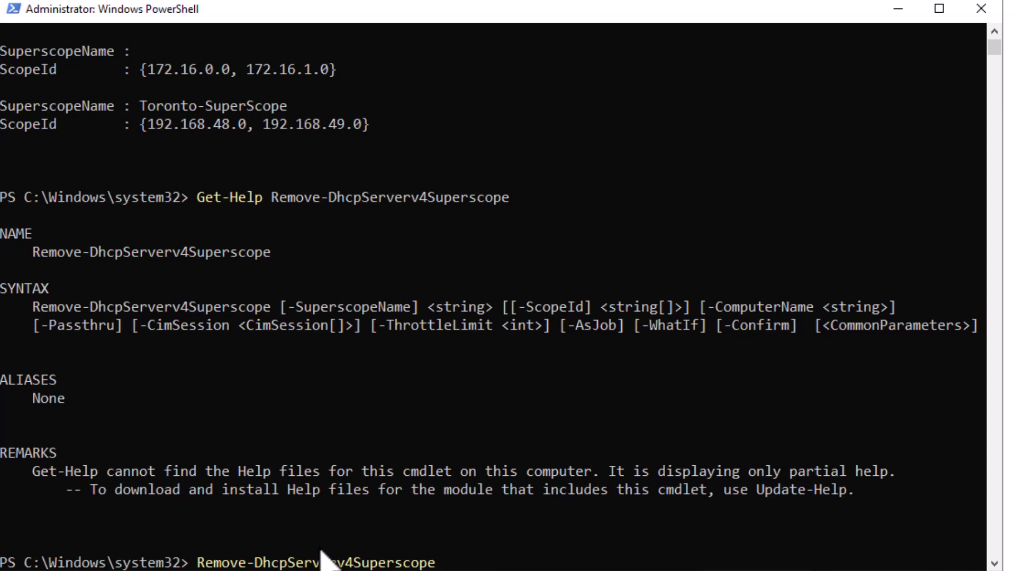
{"action": "type", "text": "-si"}
{"action": "key", "text": "BackSpace"}
{"action": "key", "text": "Tab"}
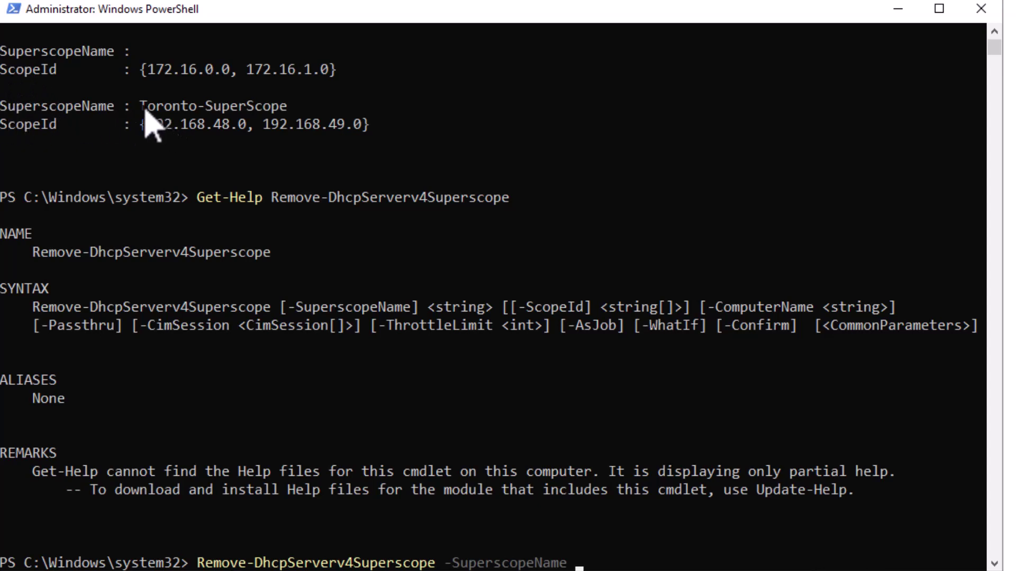
{"action": "left_click_drag", "start_coordinate": [145, 112], "coordinate": [286, 113]}
{"action": "right_click", "coordinate": [286, 113]}
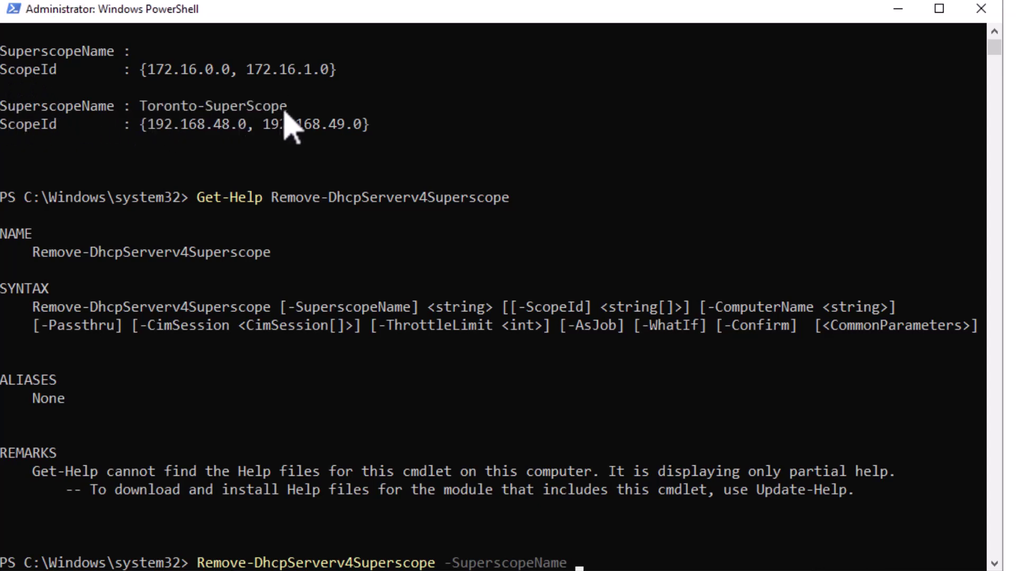
{"action": "type", "text": "\""}
{"action": "right_click", "coordinate": [285, 112]}
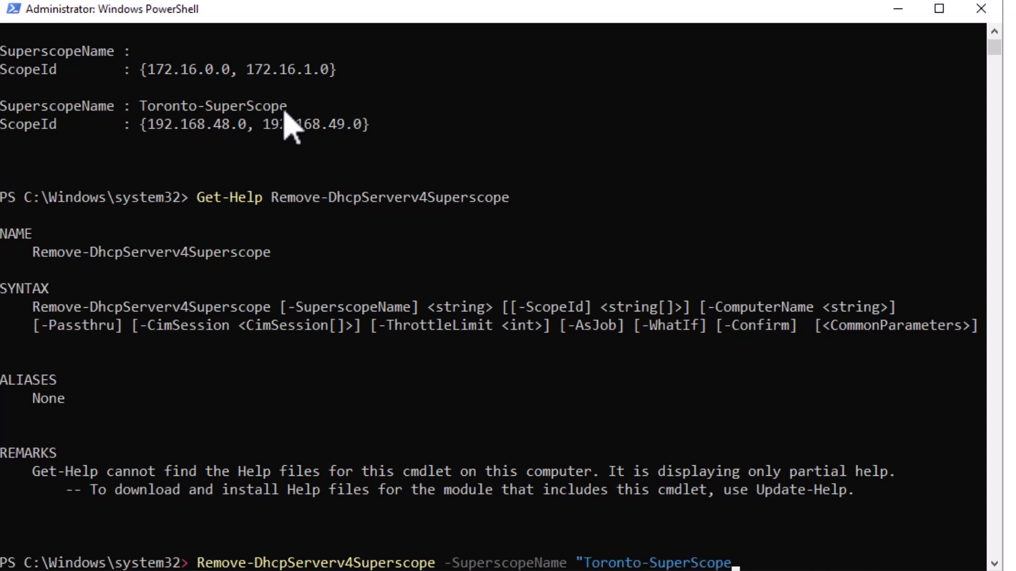
{"action": "type", "text": "\""}
{"action": "key", "text": "Return"}
Step: Run Get-DhcpServerv4Scope to check the remaining DHCP scopes
{"action": "left_click", "coordinate": [264, 423]}
{"action": "type", "text": "get"}
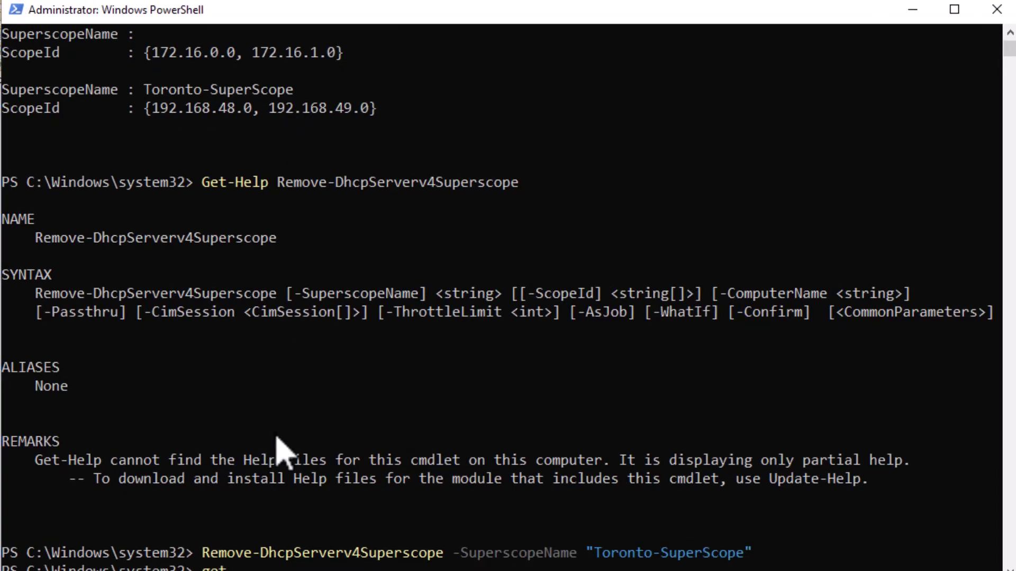
{"action": "type", "text": "-dhcpserverv4scope"}
{"action": "key", "text": "Tab"}
{"action": "key", "text": "Return"}
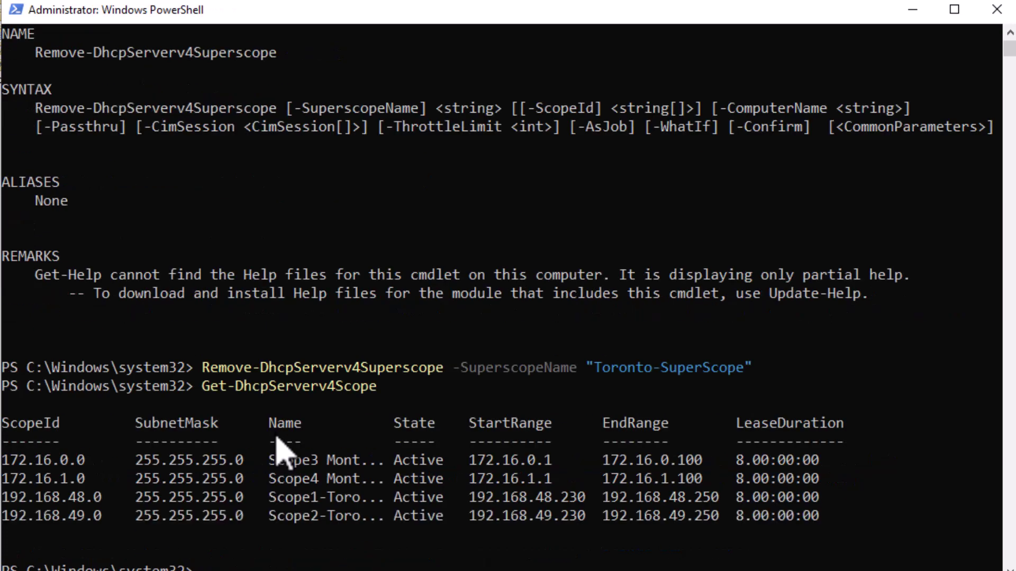
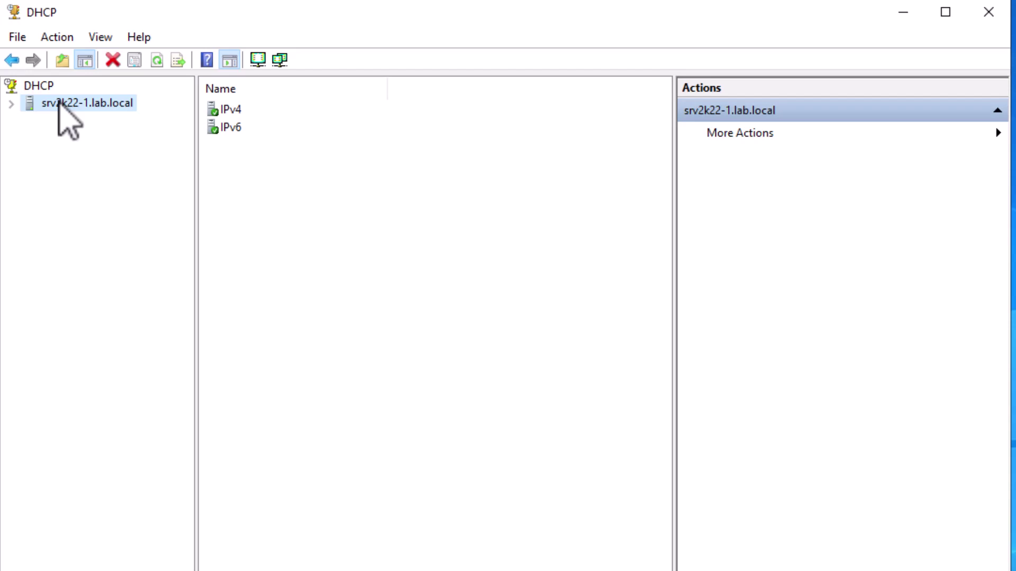
Step: In the DHCP console, start a new multicast scope under IPv4 of srv2k22-1.lab.local and name it HeadQ-MulticastScope
{"action": "double_click", "coordinate": [58, 103]}
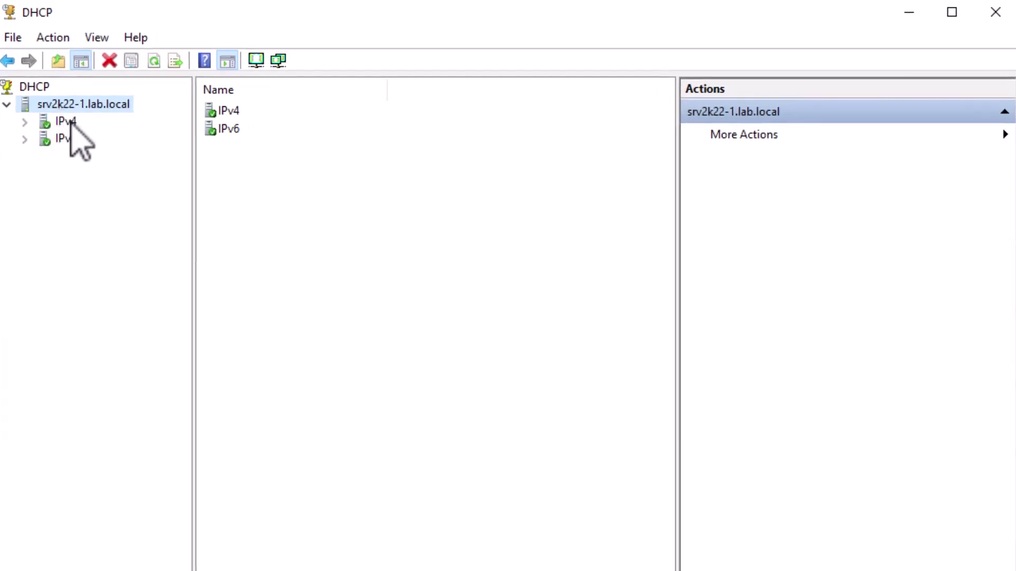
{"action": "left_click", "coordinate": [66, 121]}
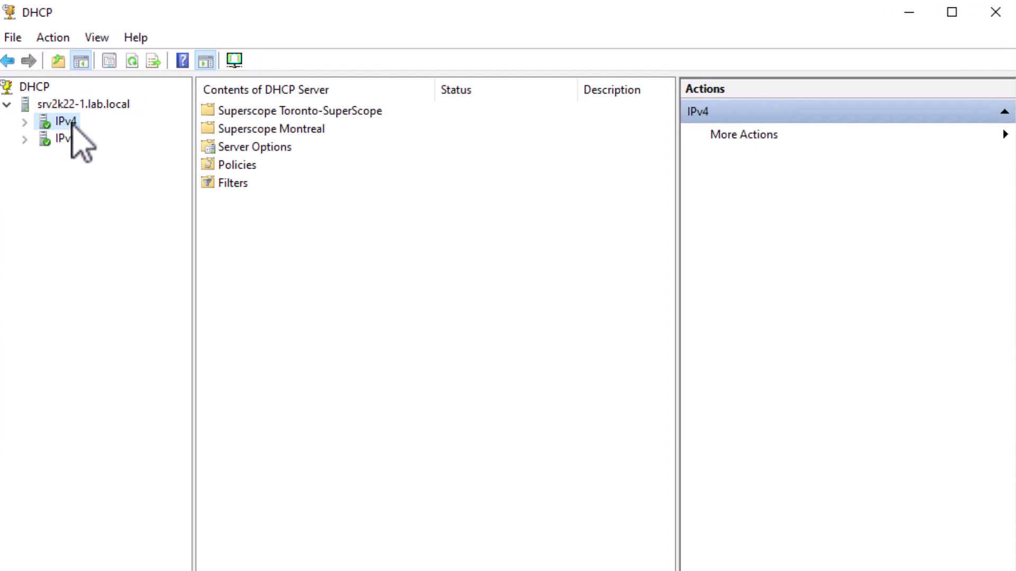
{"action": "left_click", "coordinate": [24, 122]}
{"action": "right_click", "coordinate": [60, 122]}
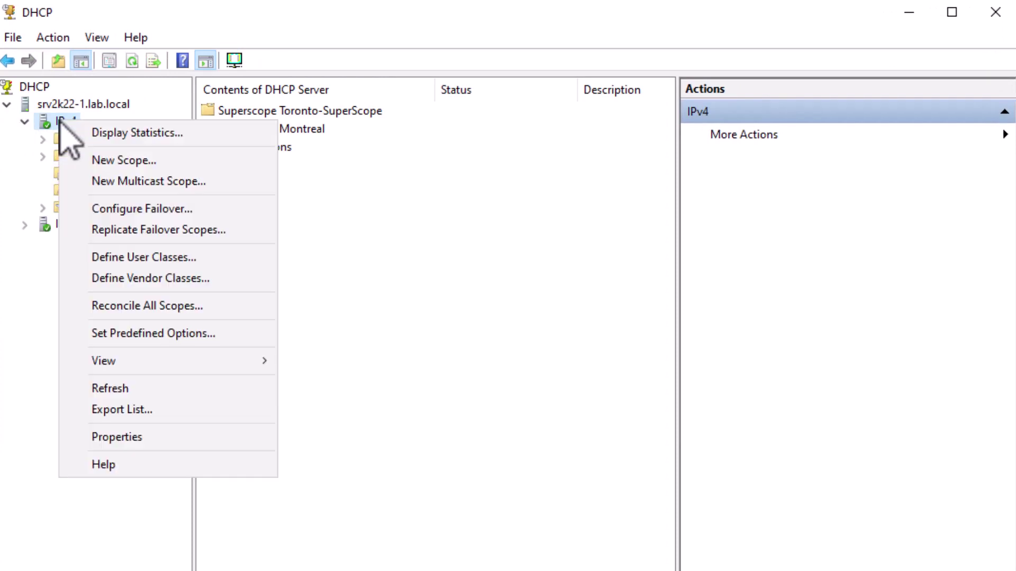
{"action": "left_click", "coordinate": [174, 183]}
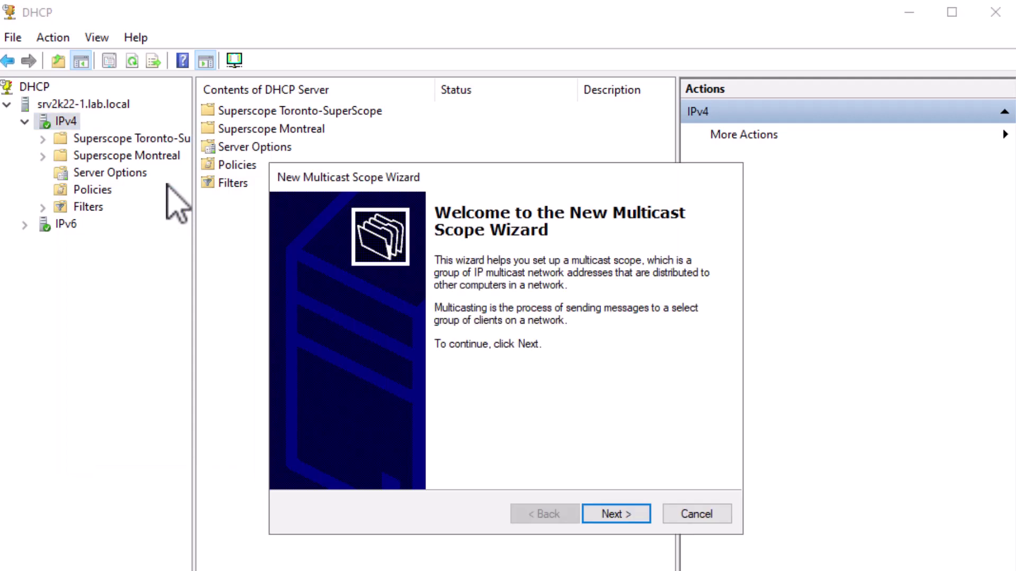
{"action": "left_click", "coordinate": [629, 514]}
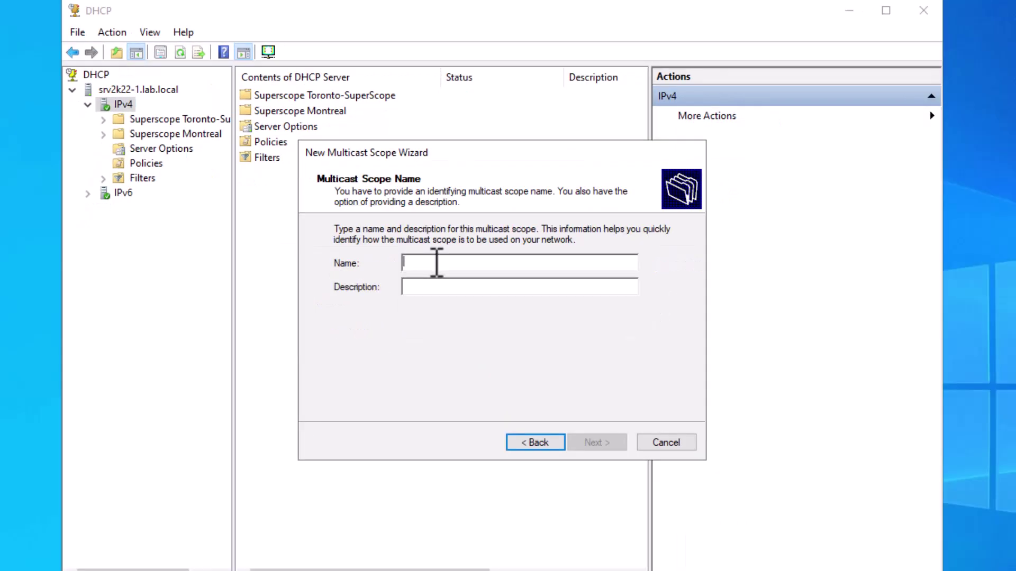
{"action": "type", "text": "HeadQ-MulticastScope"}
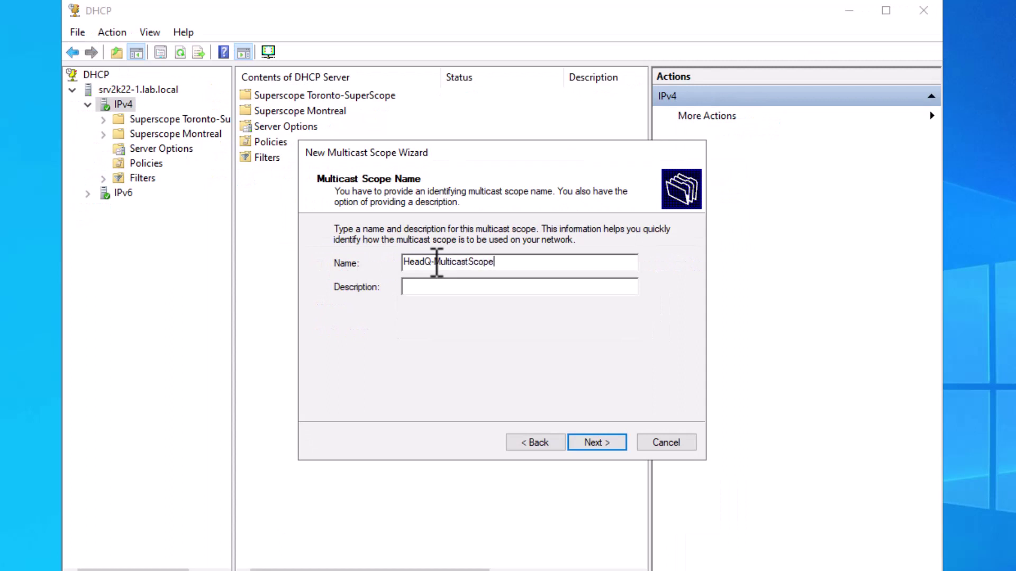
{"action": "key", "text": "Tab"}
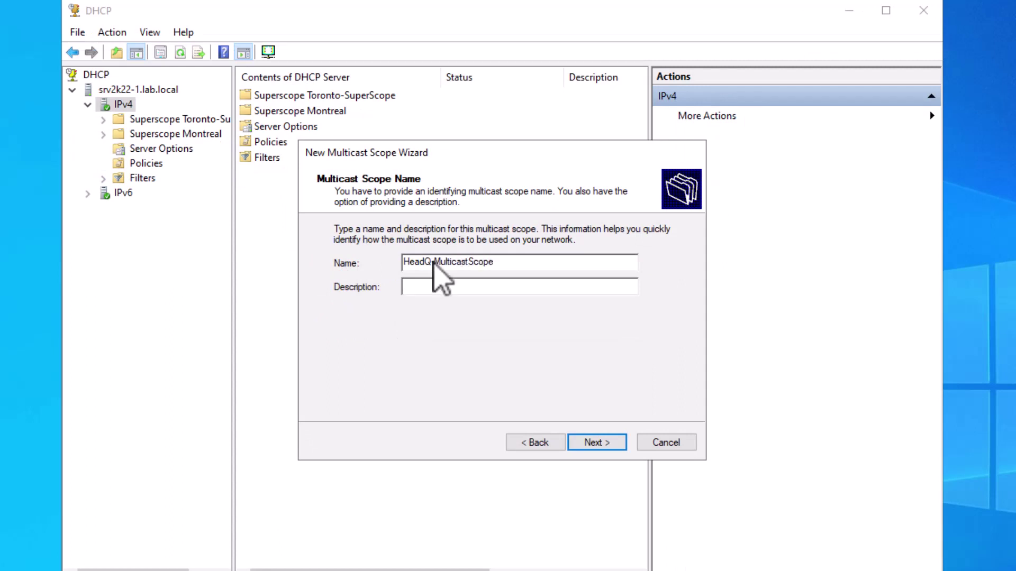
{"action": "left_click", "coordinate": [604, 443]}
Step: Set the multicast scope's address range from 239.0.0.0 to 239.255.255.255, keeping the TTL of 32
{"action": "type", "text": "239.0.0.0"}
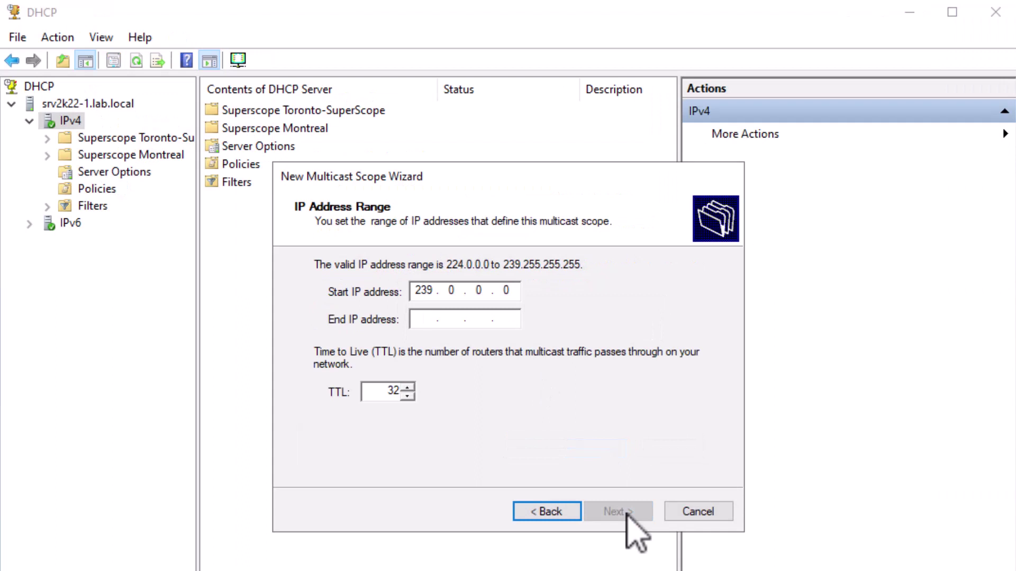
{"action": "key", "text": "Tab"}
{"action": "type", "text": "239.255"}
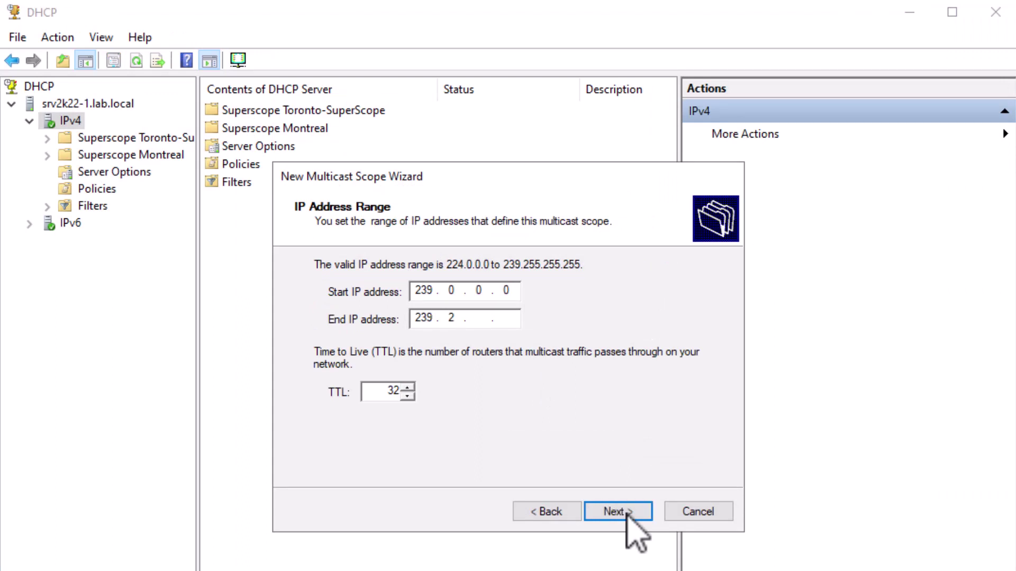
{"action": "key", "text": "BackSpace"}
{"action": "key", "text": "BackSpace"}
{"action": "type", "text": "55.255.255"}
{"action": "key", "text": "Tab"}
{"action": "left_click", "coordinate": [629, 513]}
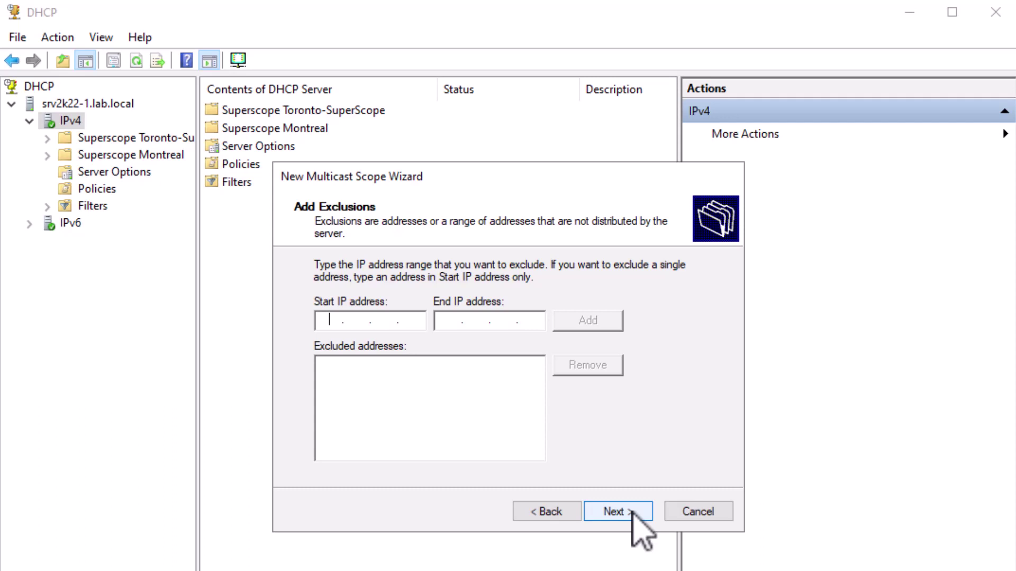
Step: Complete the multicast scope without exclusions, keeping the 30-day lease duration and activating the scope immediately
{"action": "left_click", "coordinate": [633, 512]}
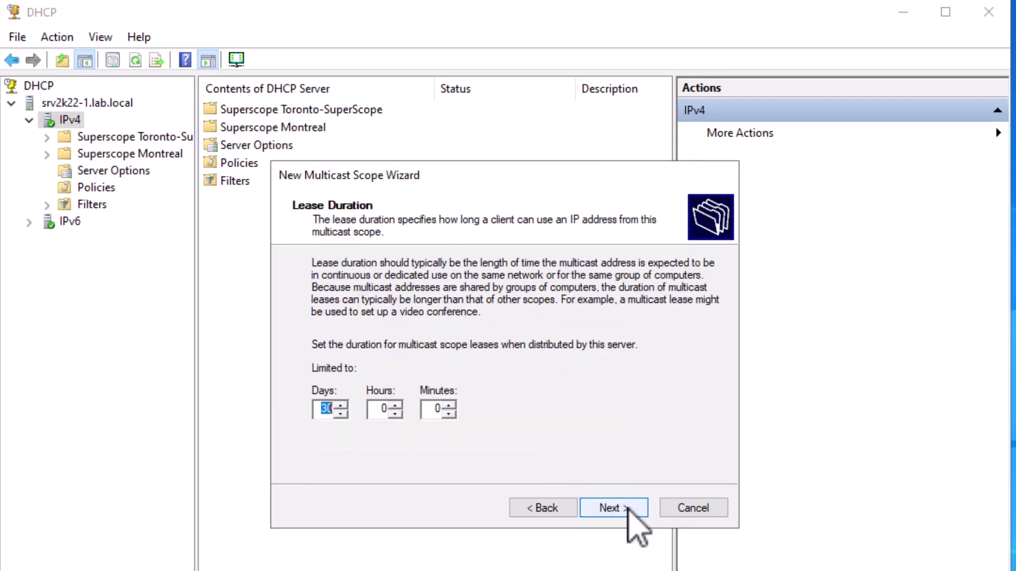
{"action": "left_click", "coordinate": [627, 508]}
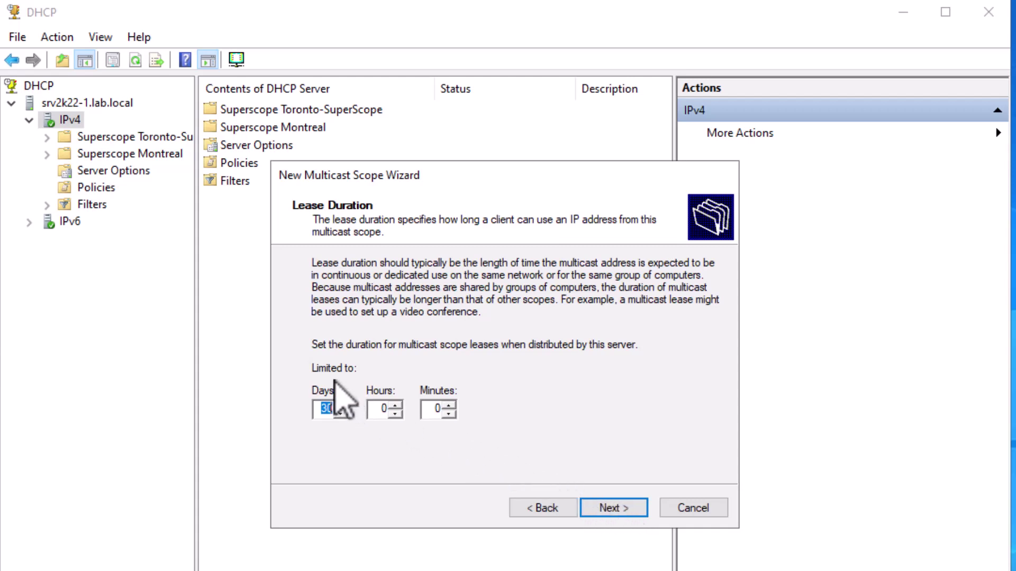
{"action": "left_click", "coordinate": [609, 509]}
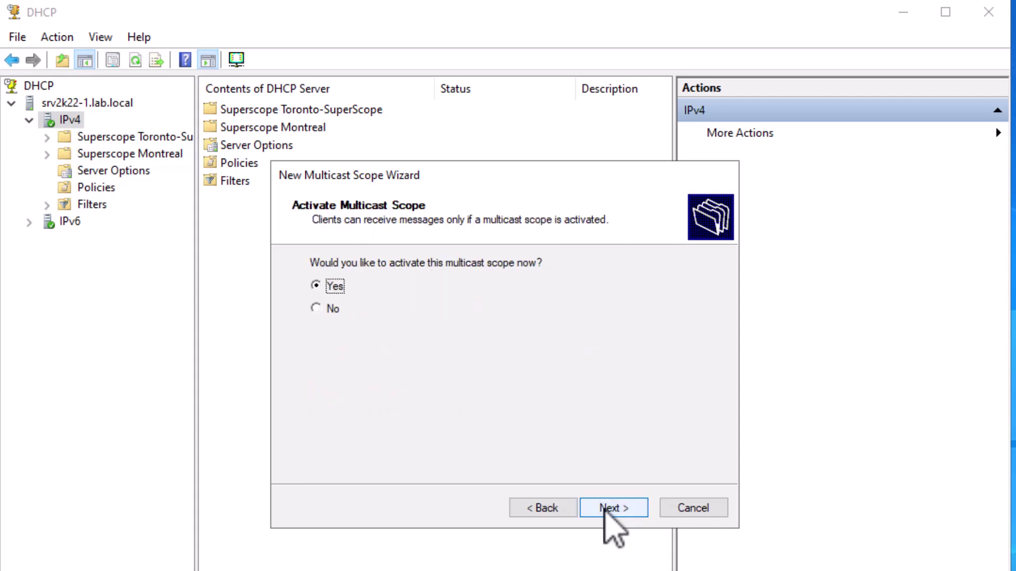
{"action": "left_click", "coordinate": [609, 509]}
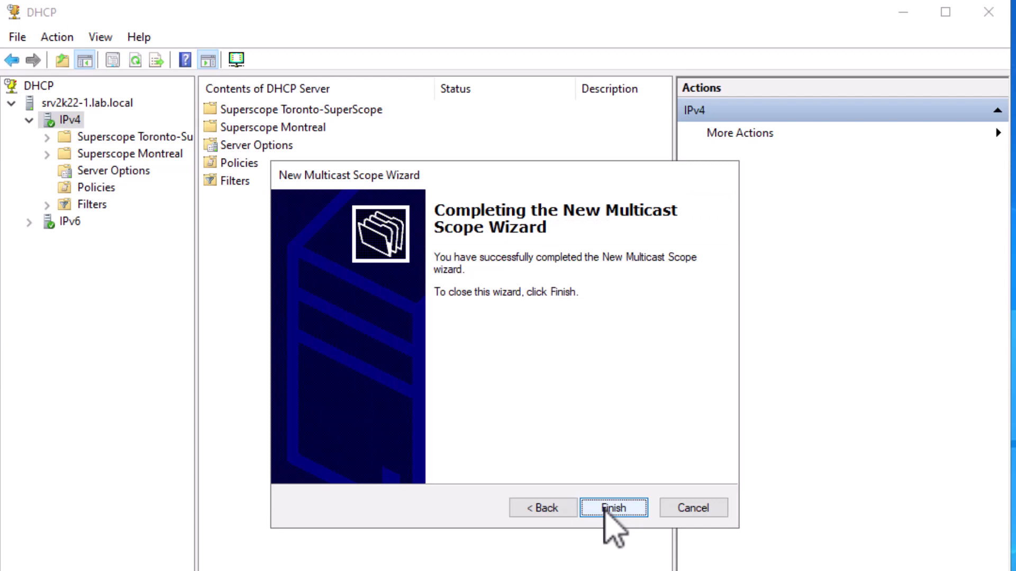
{"action": "left_click", "coordinate": [608, 509]}
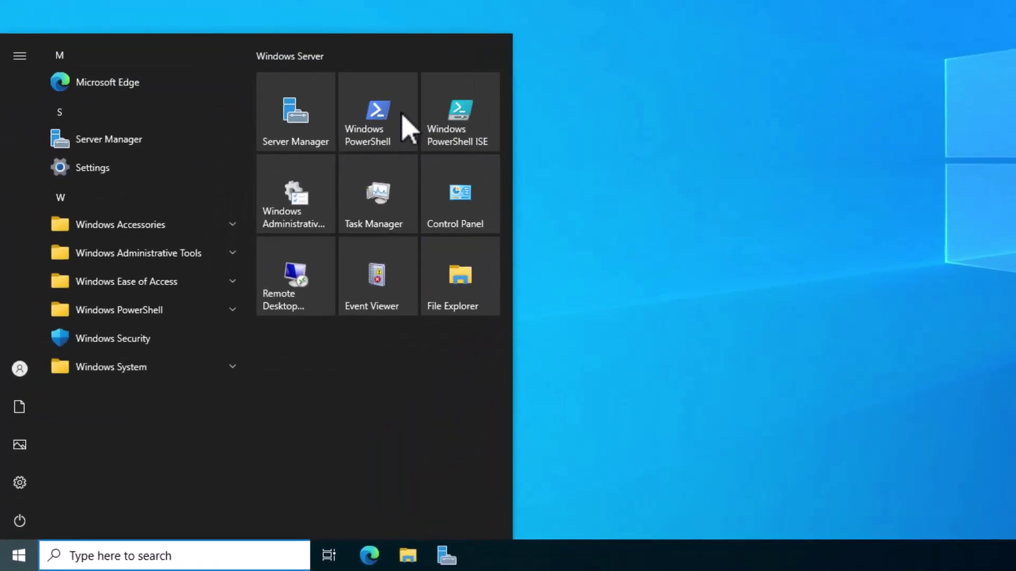
Step: Open Windows PowerShell as administrator
{"action": "right_click", "coordinate": [403, 118]}
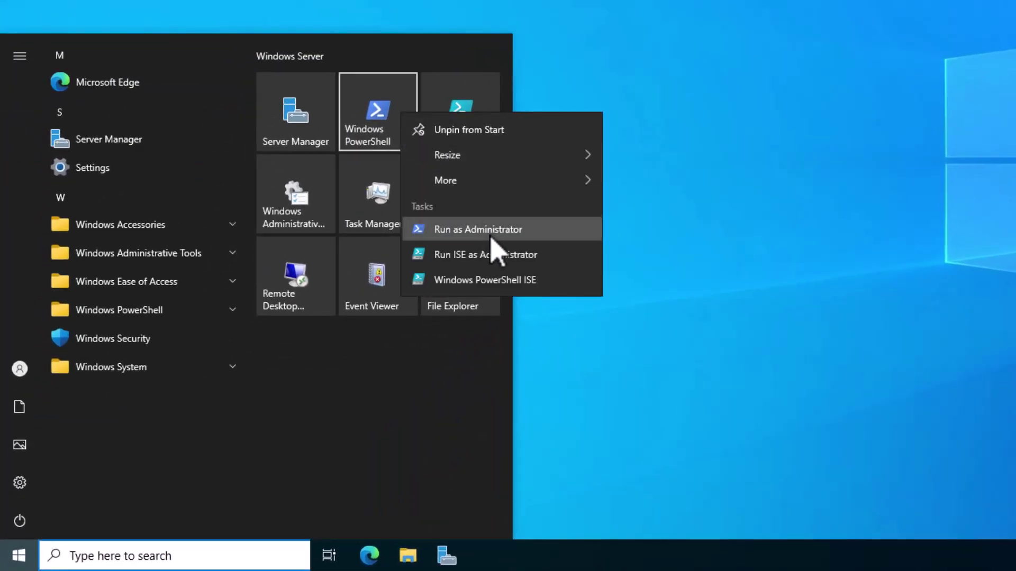
{"action": "left_click", "coordinate": [490, 236]}
{"action": "left_click", "coordinate": [672, 241]}
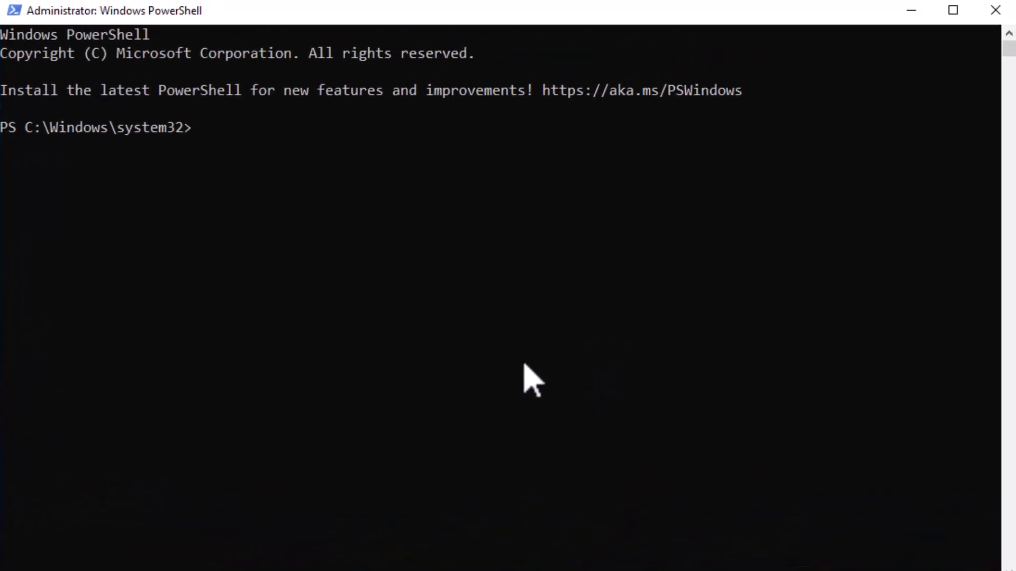
Step: List all commands matching *multicast* with Get-Command
{"action": "type", "text": "get-com"}
{"action": "key", "text": "Tab"}
{"action": "type", "text": "*"}
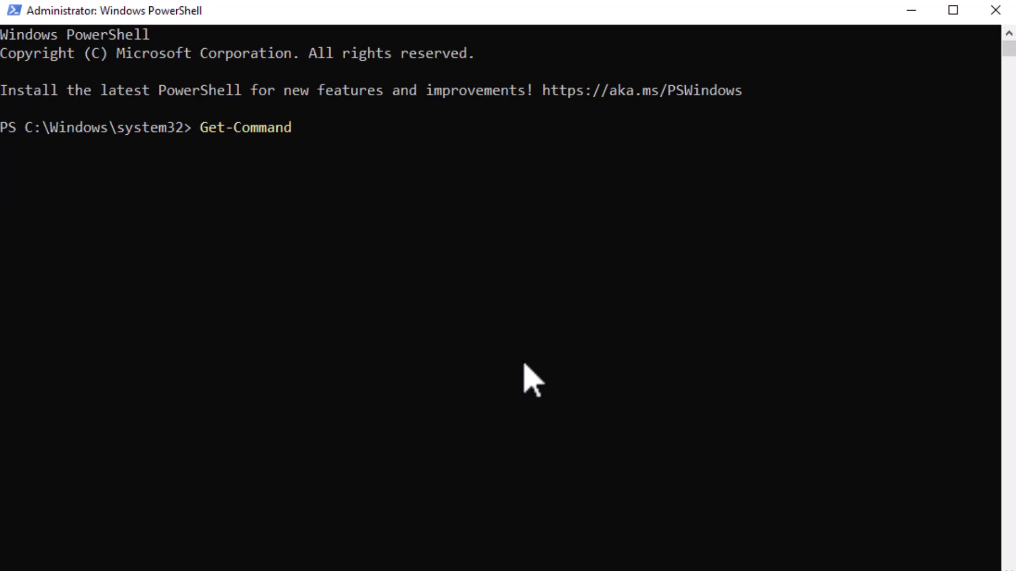
{"action": "type", "text": "multor"}
{"action": "key", "text": "BackSpace"}
{"action": "key", "text": "BackSpace"}
{"action": "type", "text": "icast*"}
{"action": "key", "text": "Return"}
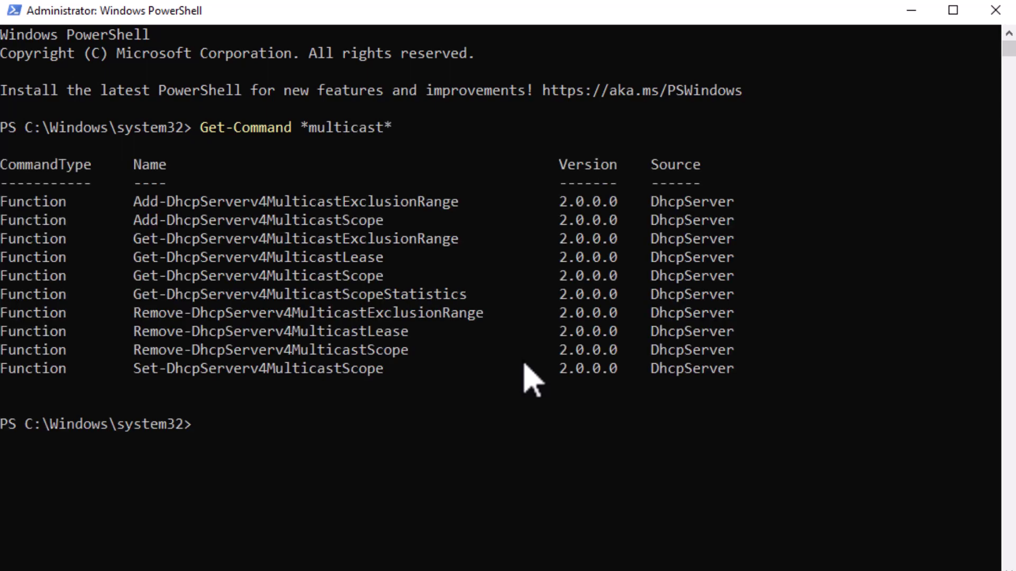
Step: Display the help for Add-DhcpServerv4MulticastScope, copying the cmdlet name from the command list
{"action": "left_click", "coordinate": [136, 224]}
{"action": "left_click_drag", "start_coordinate": [136, 223], "coordinate": [392, 222]}
{"action": "key", "text": "ctrl+c"}
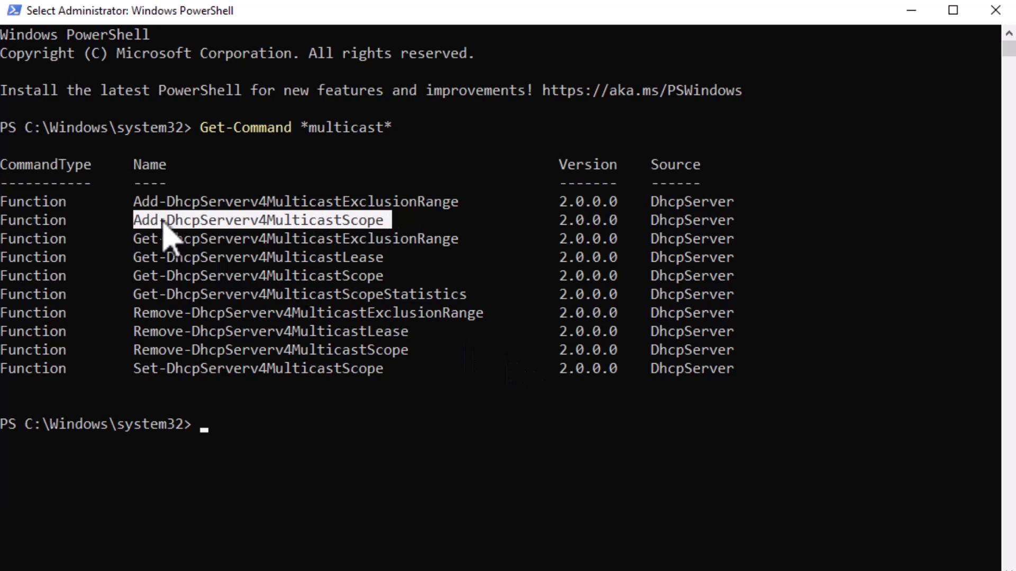
{"action": "right_click", "coordinate": [368, 223]}
{"action": "type", "text": "ge"}
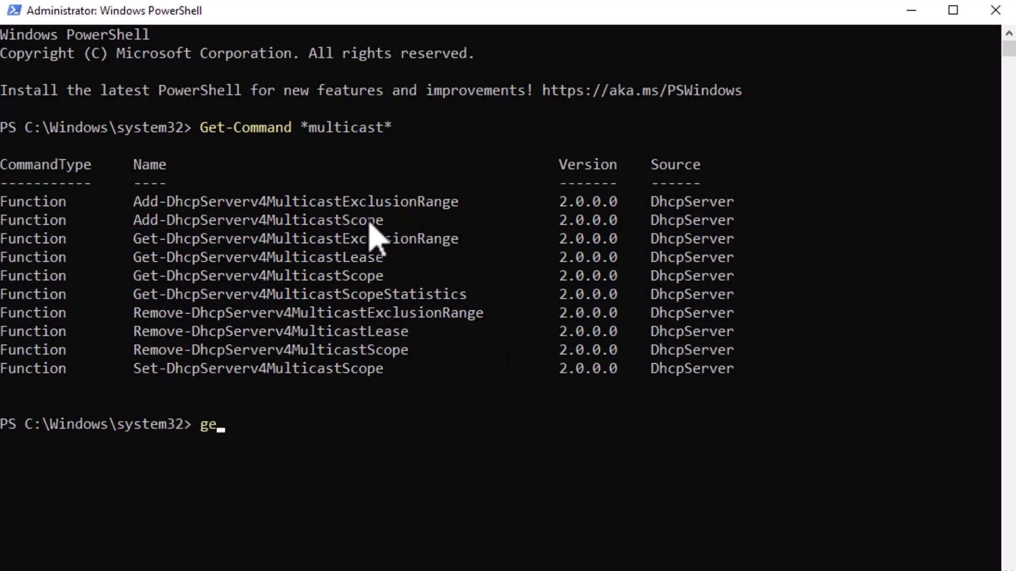
{"action": "type", "text": "t-hel"}
{"action": "key", "text": "Tab"}
{"action": "right_click", "coordinate": [370, 224]}
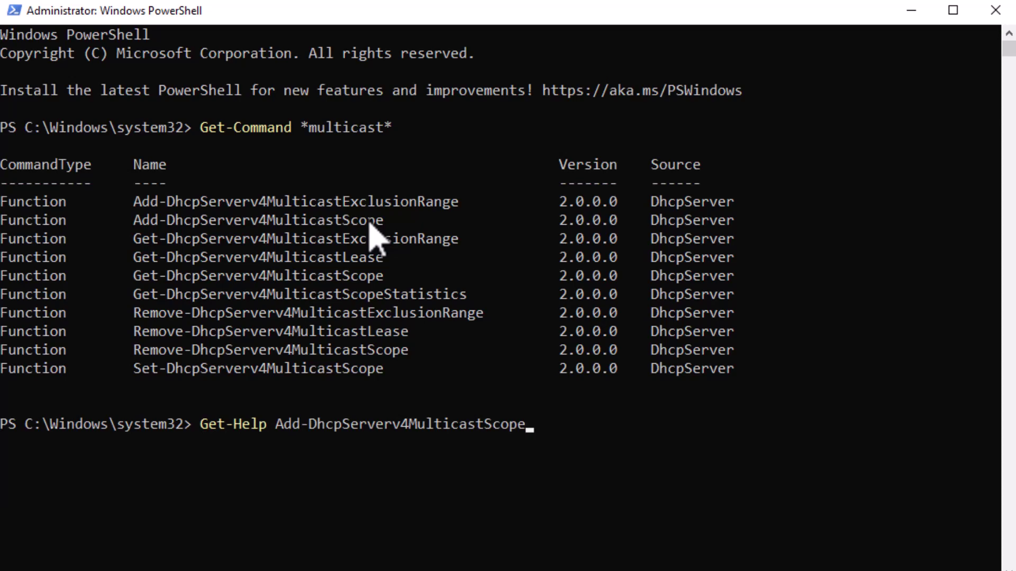
{"action": "key", "text": "Return"}
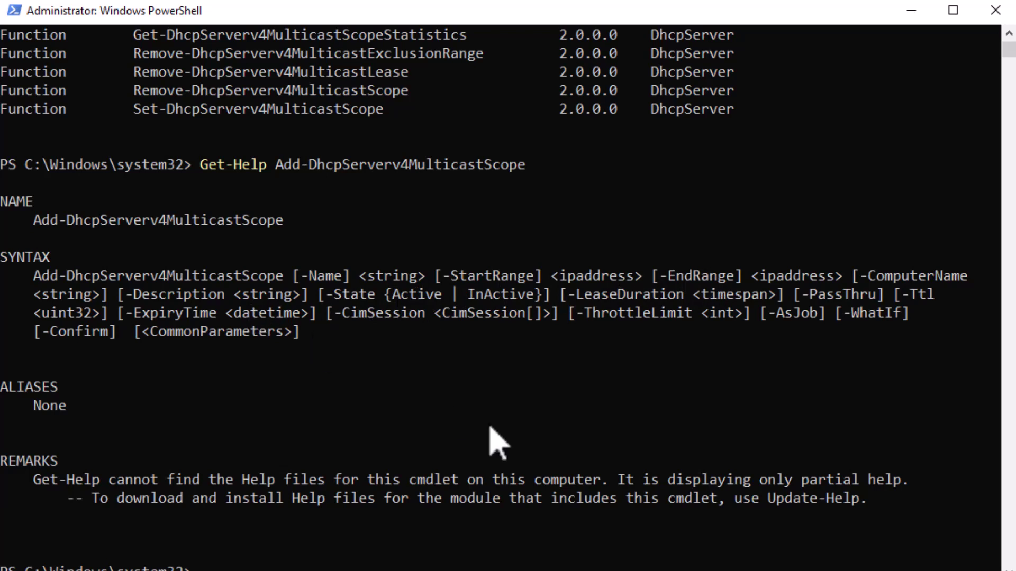
Step: Create a multicast scope named "London WDS multicast Scope" with Add-DhcpServerv4MulticastScope, ranging from 224.0.0.1 to 224.0.1.254
{"action": "key", "text": "ctrl+v"}
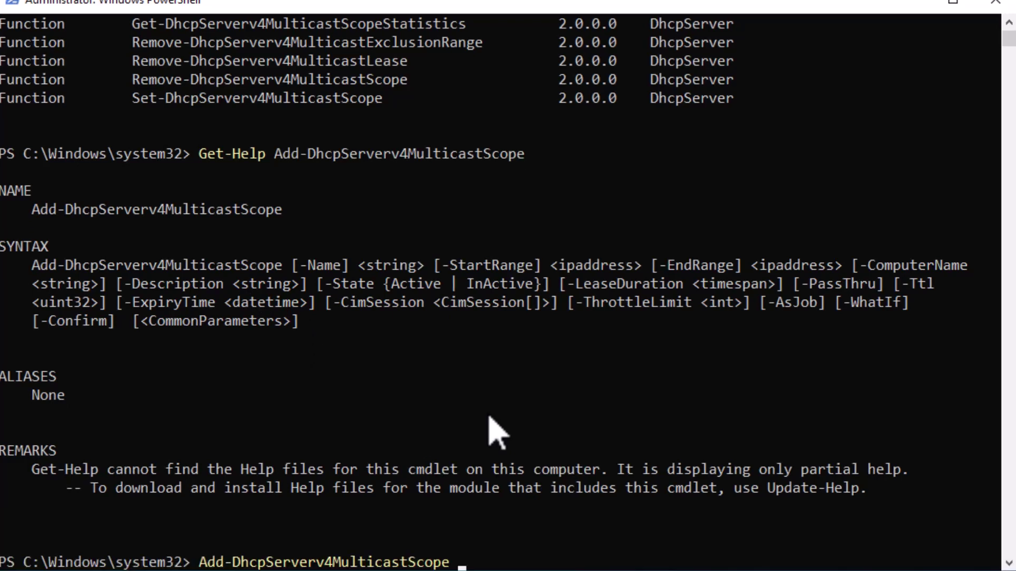
{"action": "type", "text": "-Name \"London"}
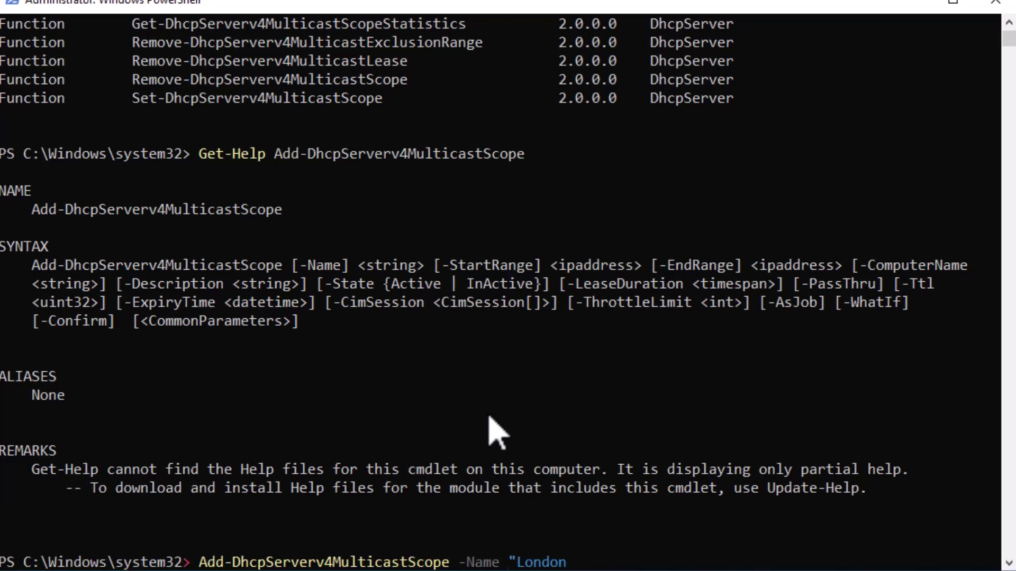
{"action": "type", "text": " WDS multicast"}
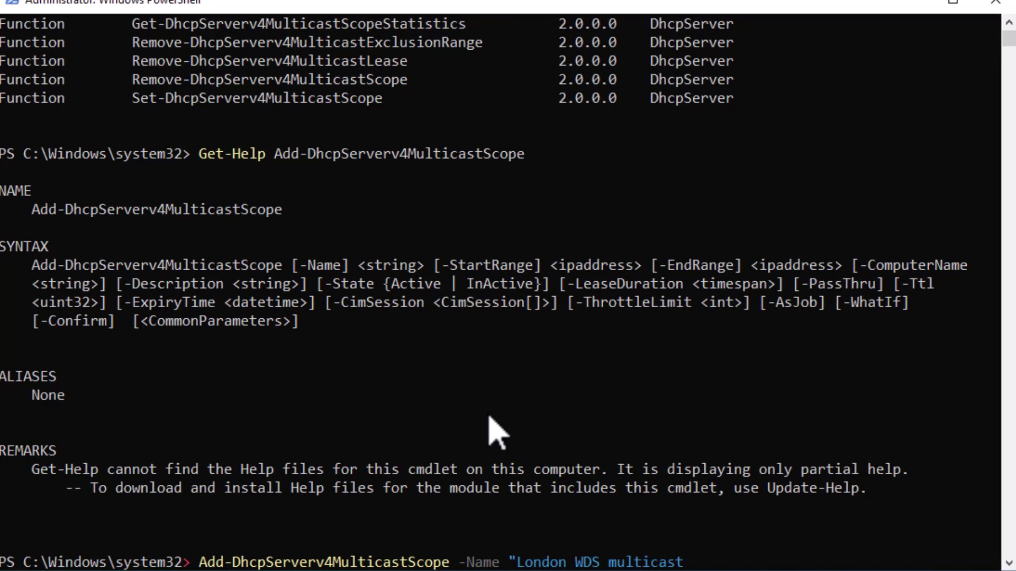
{"action": "type", "text": " Scope\" -StartRange"}
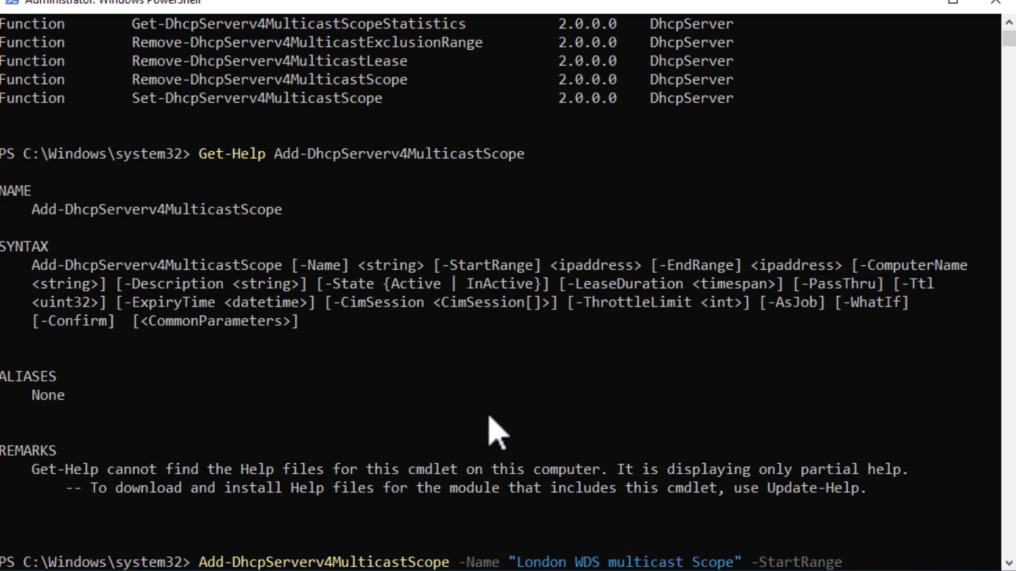
{"action": "type", "text": " 224.0.0.1 -EndRange 224.0.1."}
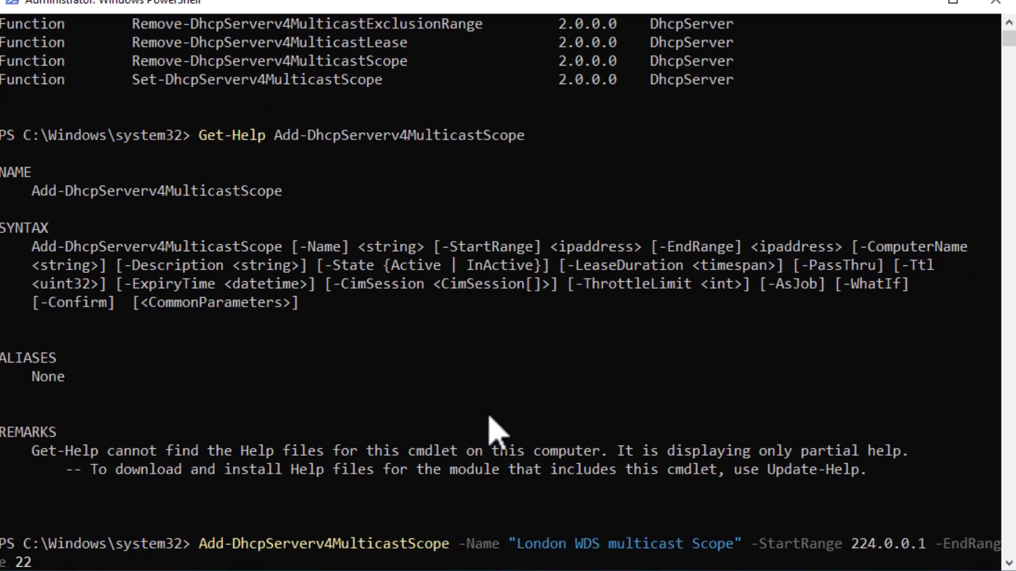
{"action": "type", "text": "254"}
{"action": "key", "text": "Return"}
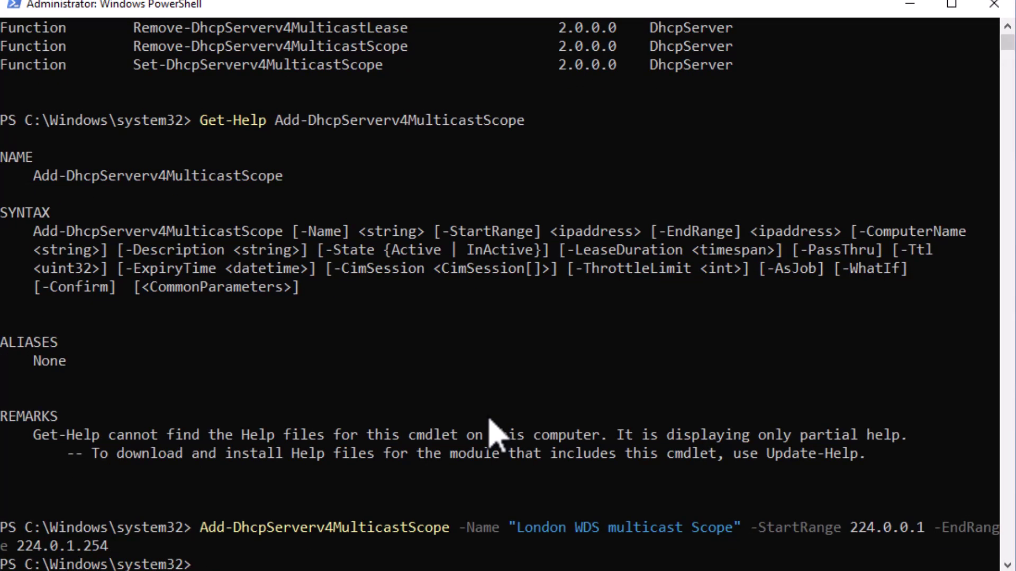
Step: List the server's multicast scopes with Get-DhcpServerv4MulticastScope
{"action": "type", "text": "get-dhcpserverv4mu"}
{"action": "key", "text": "Tab"}
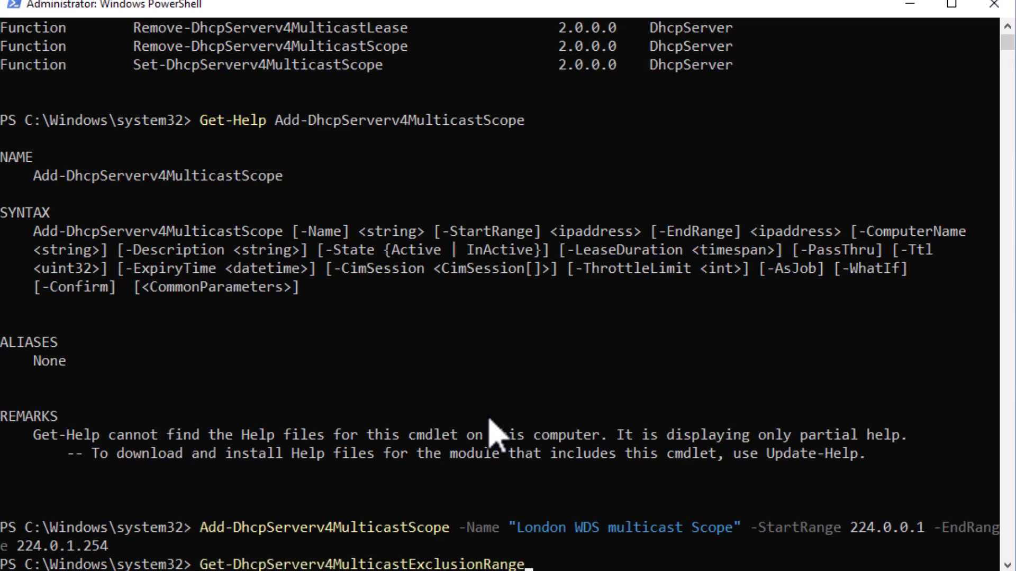
{"action": "key", "text": "Tab"}
{"action": "key", "text": "Tab"}
{"action": "key", "text": "Tab"}
{"action": "key", "text": "shift+Tab"}
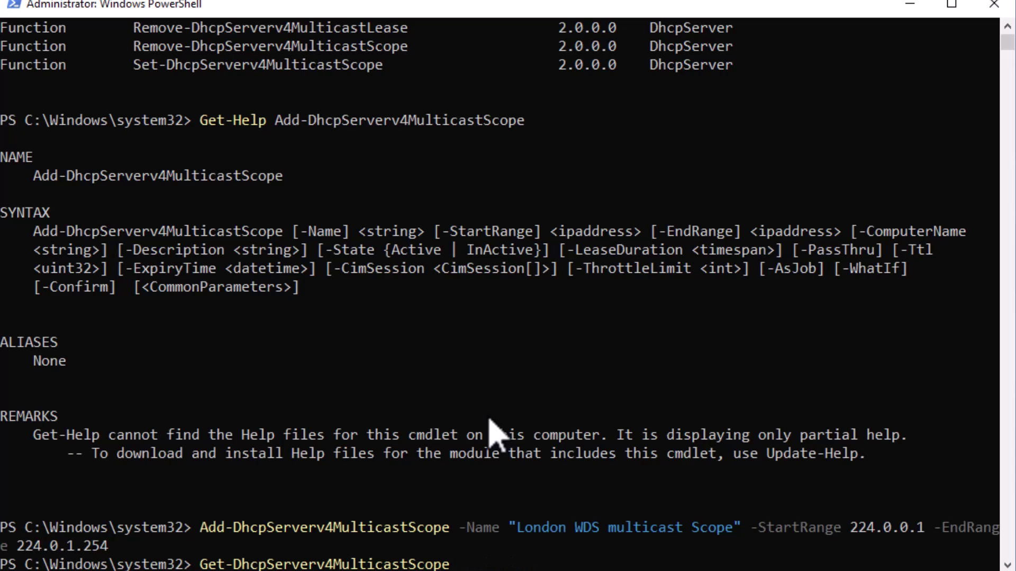
{"action": "key", "text": "Return"}
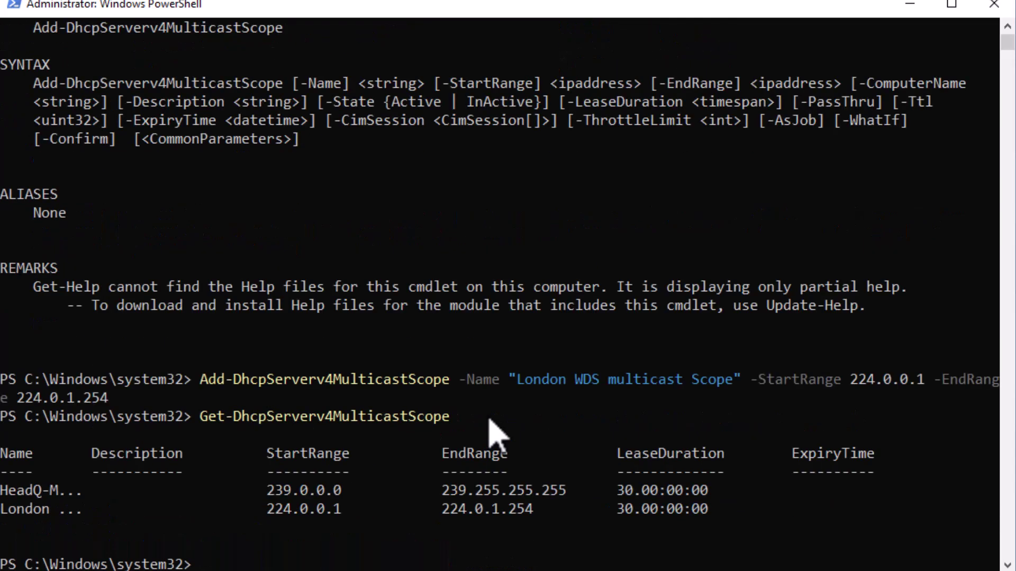
Step: Switch to the DHCP console and view the address pool of the London WDS multicast scope under IPv4
{"action": "key", "text": "super"}
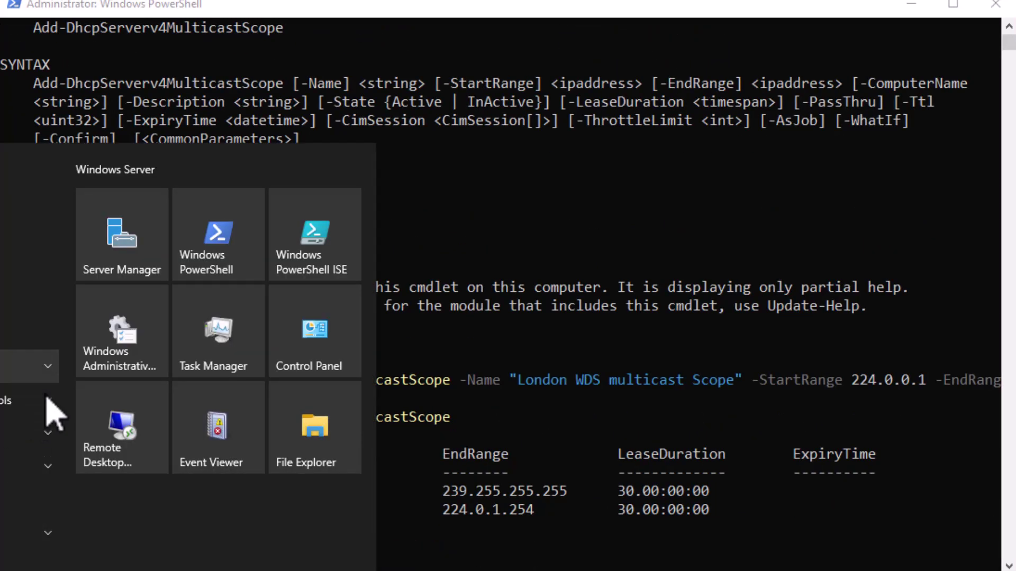
{"action": "left_click", "coordinate": [21, 500]}
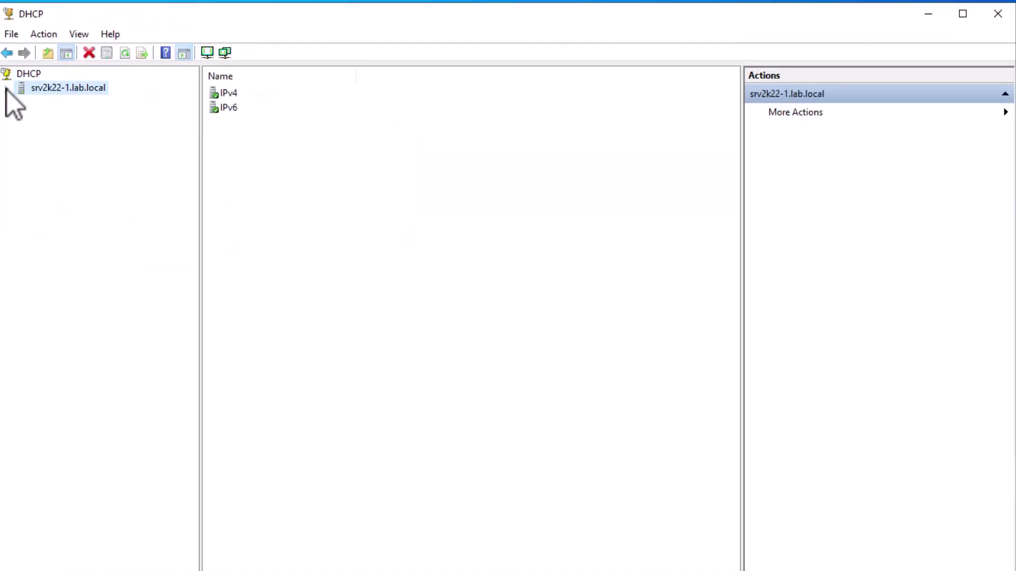
{"action": "left_click", "coordinate": [7, 88]}
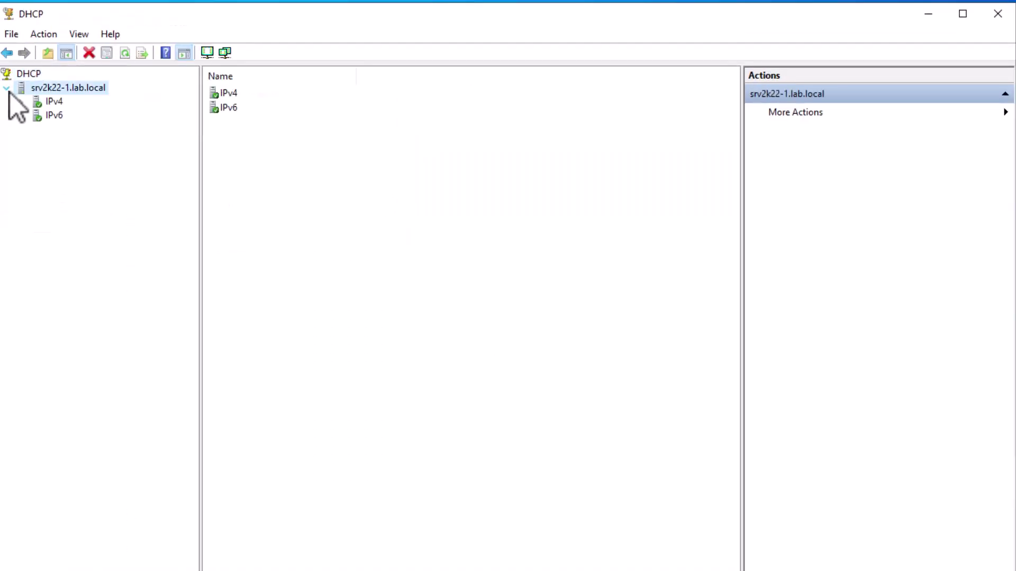
{"action": "left_click", "coordinate": [21, 102]}
{"action": "double_click", "coordinate": [115, 145]}
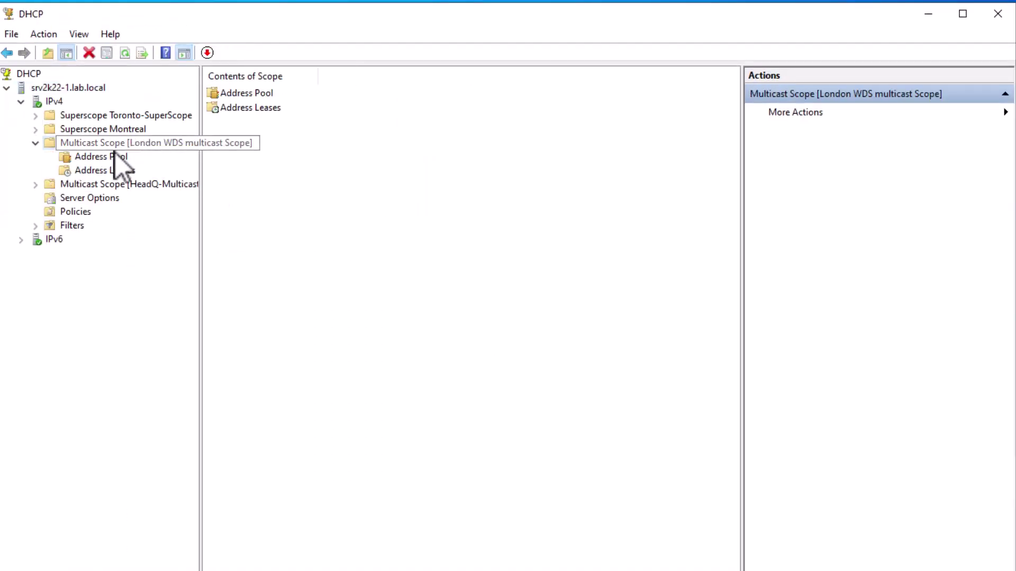
{"action": "left_click", "coordinate": [115, 158]}
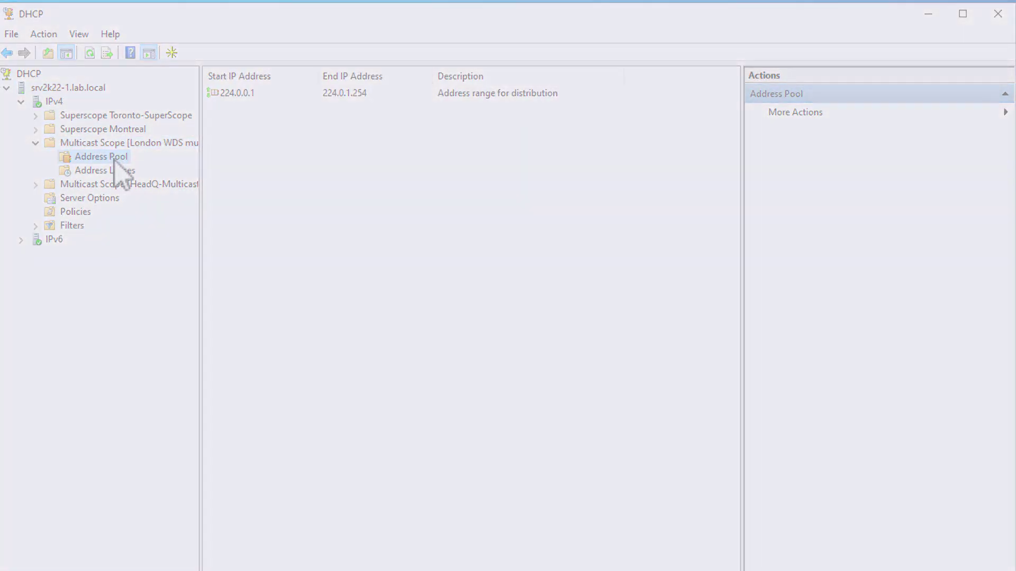